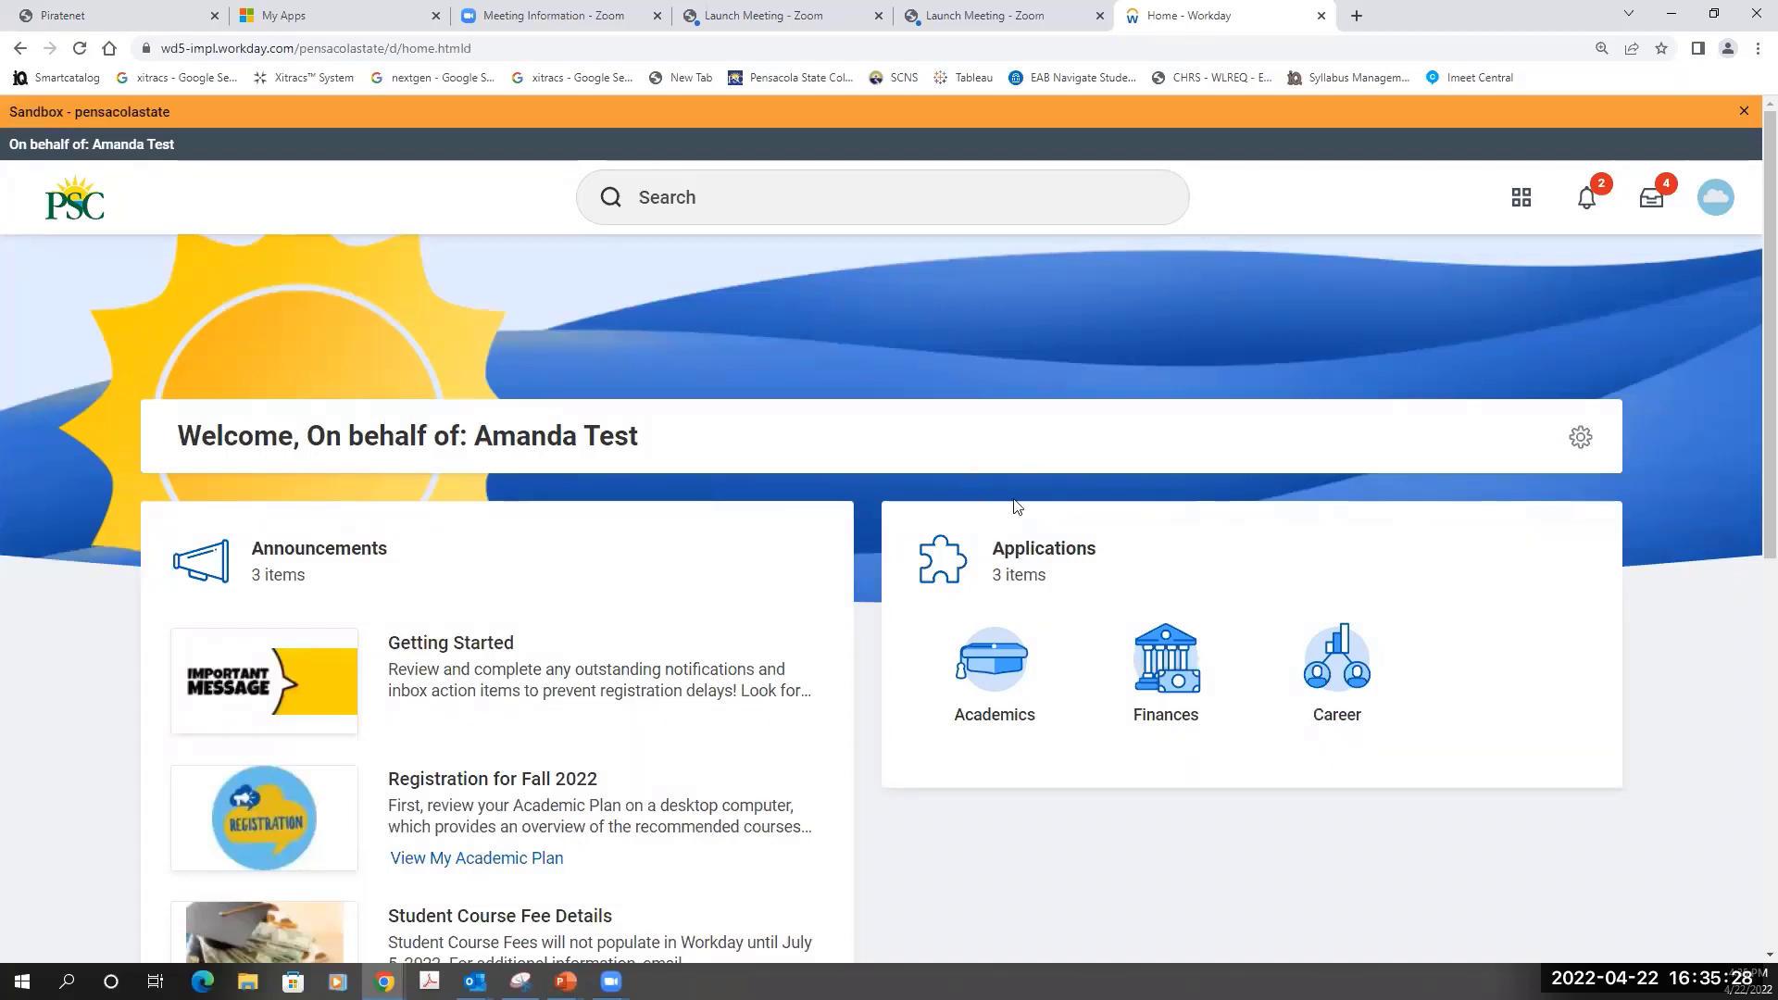
# Step: Open Academics and go to Find Course Sections under Planning & Registration
pyautogui.click(994, 666)
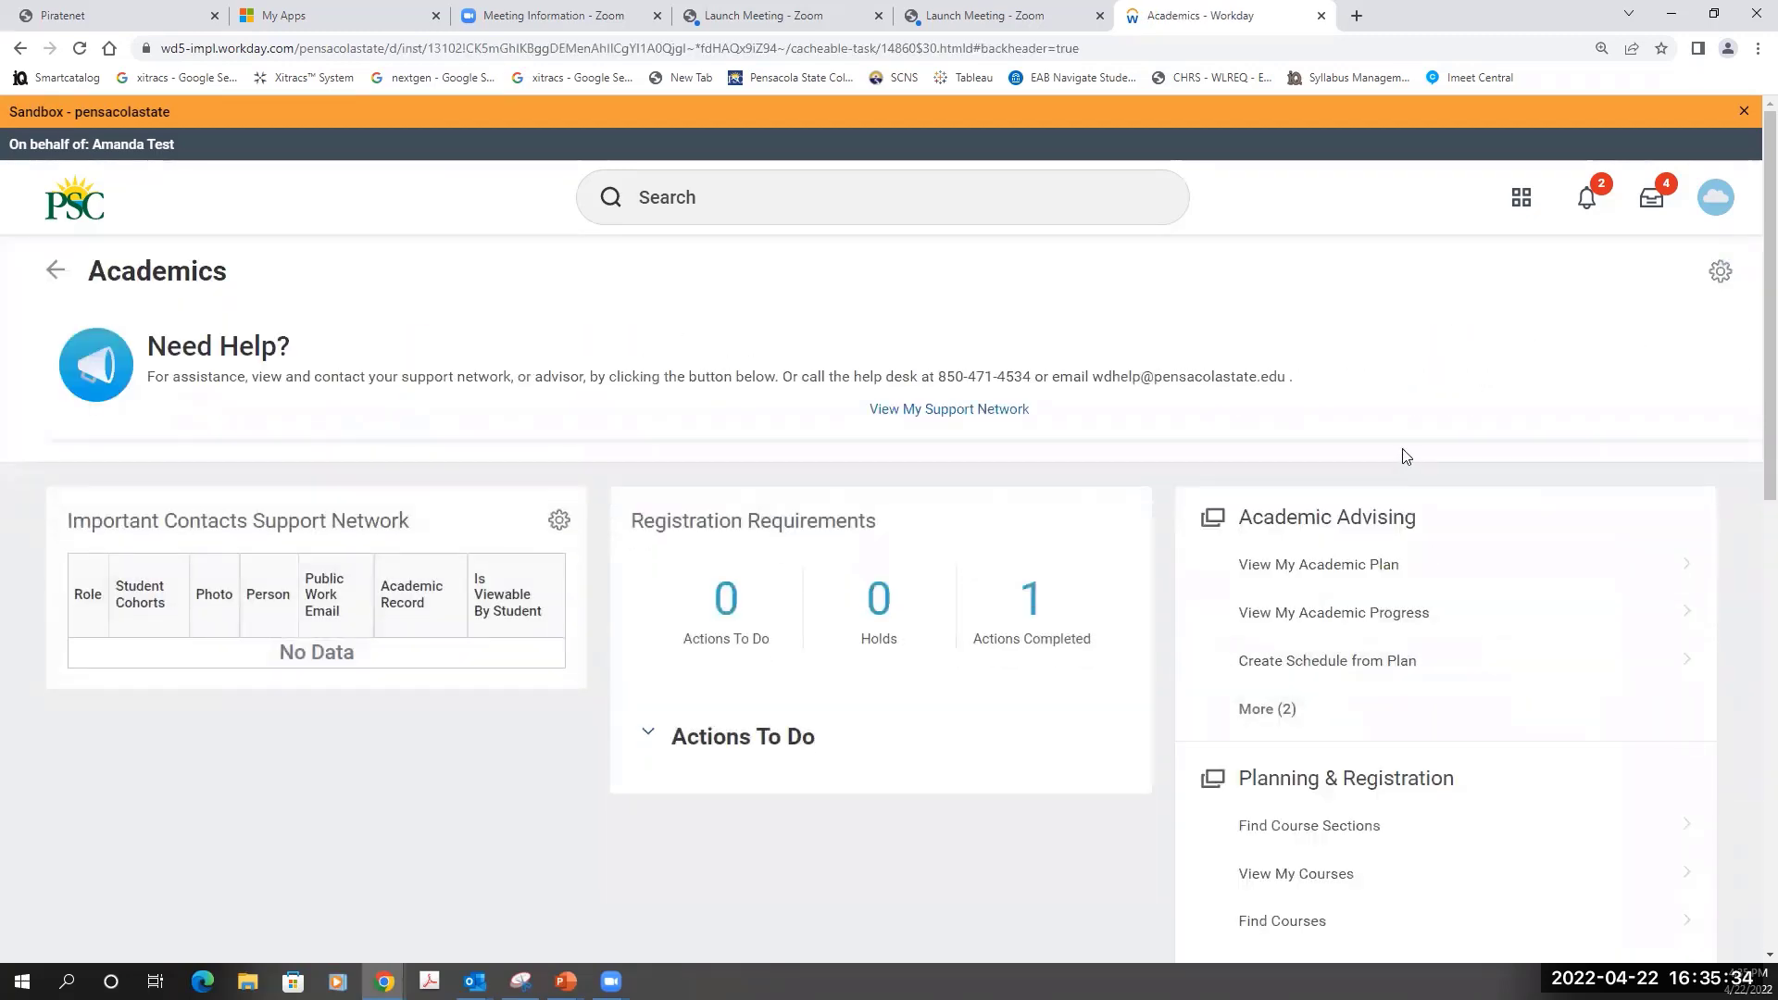
pyautogui.scroll(-2, 1396, 460)
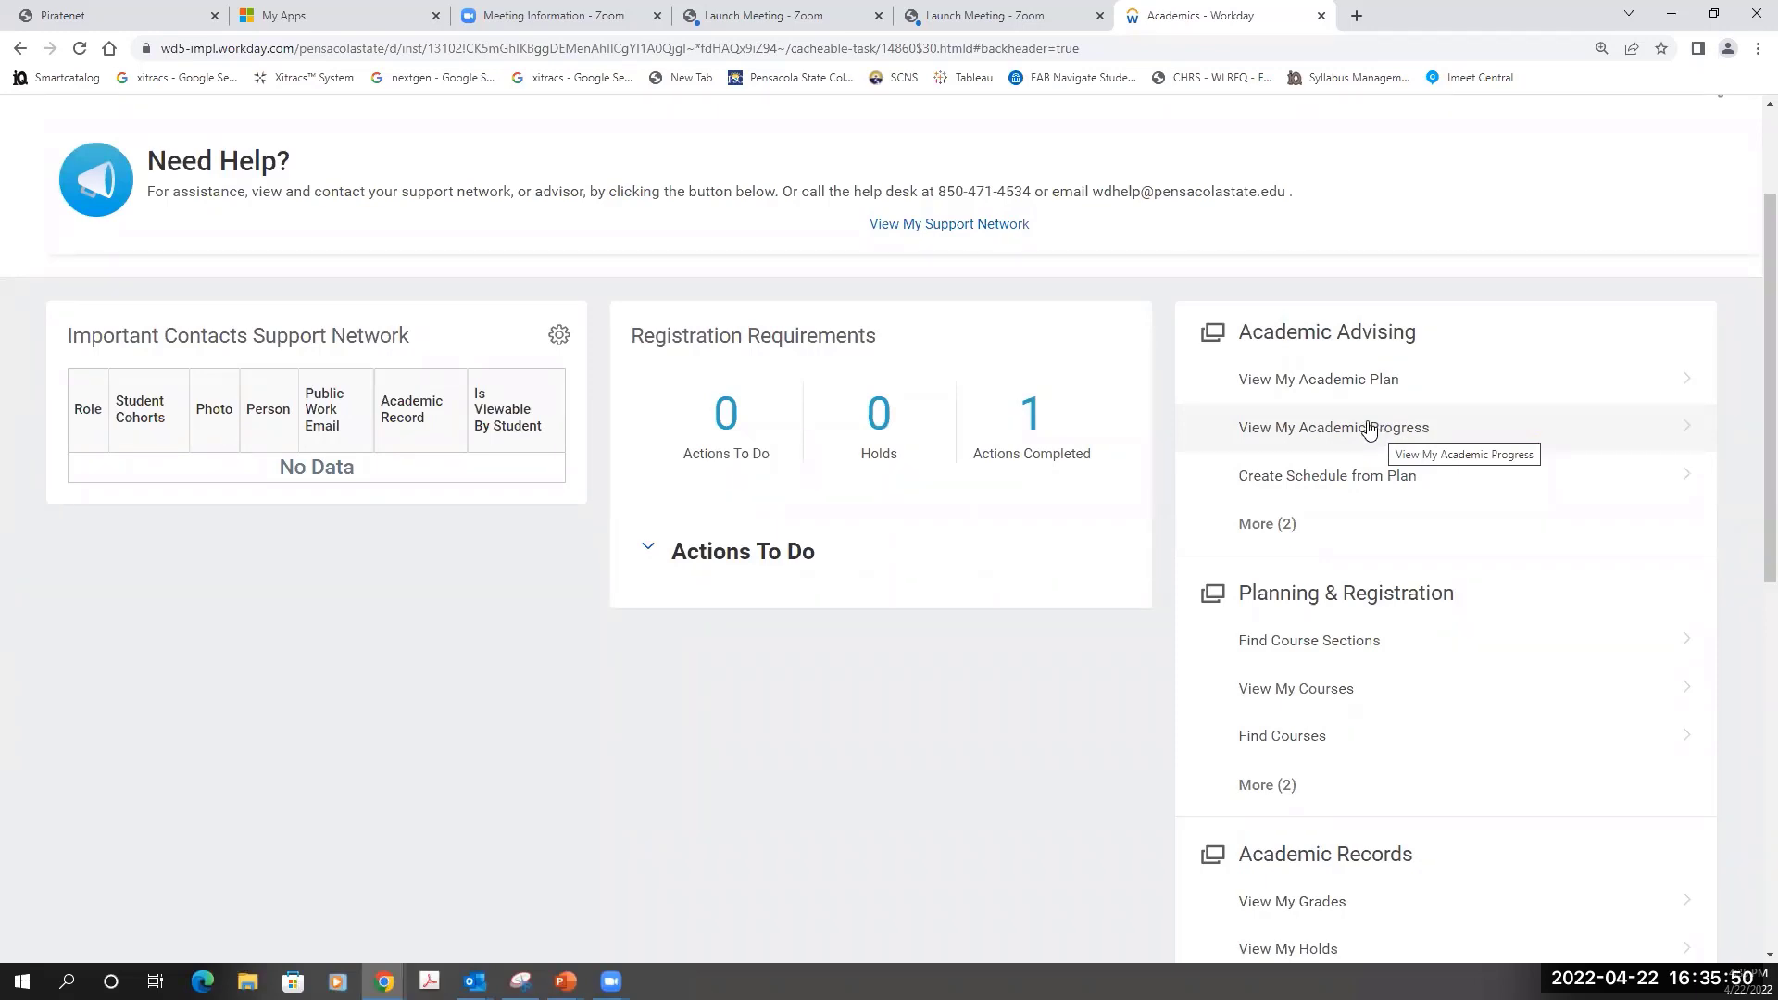
pyautogui.scroll(-1, 1369, 431)
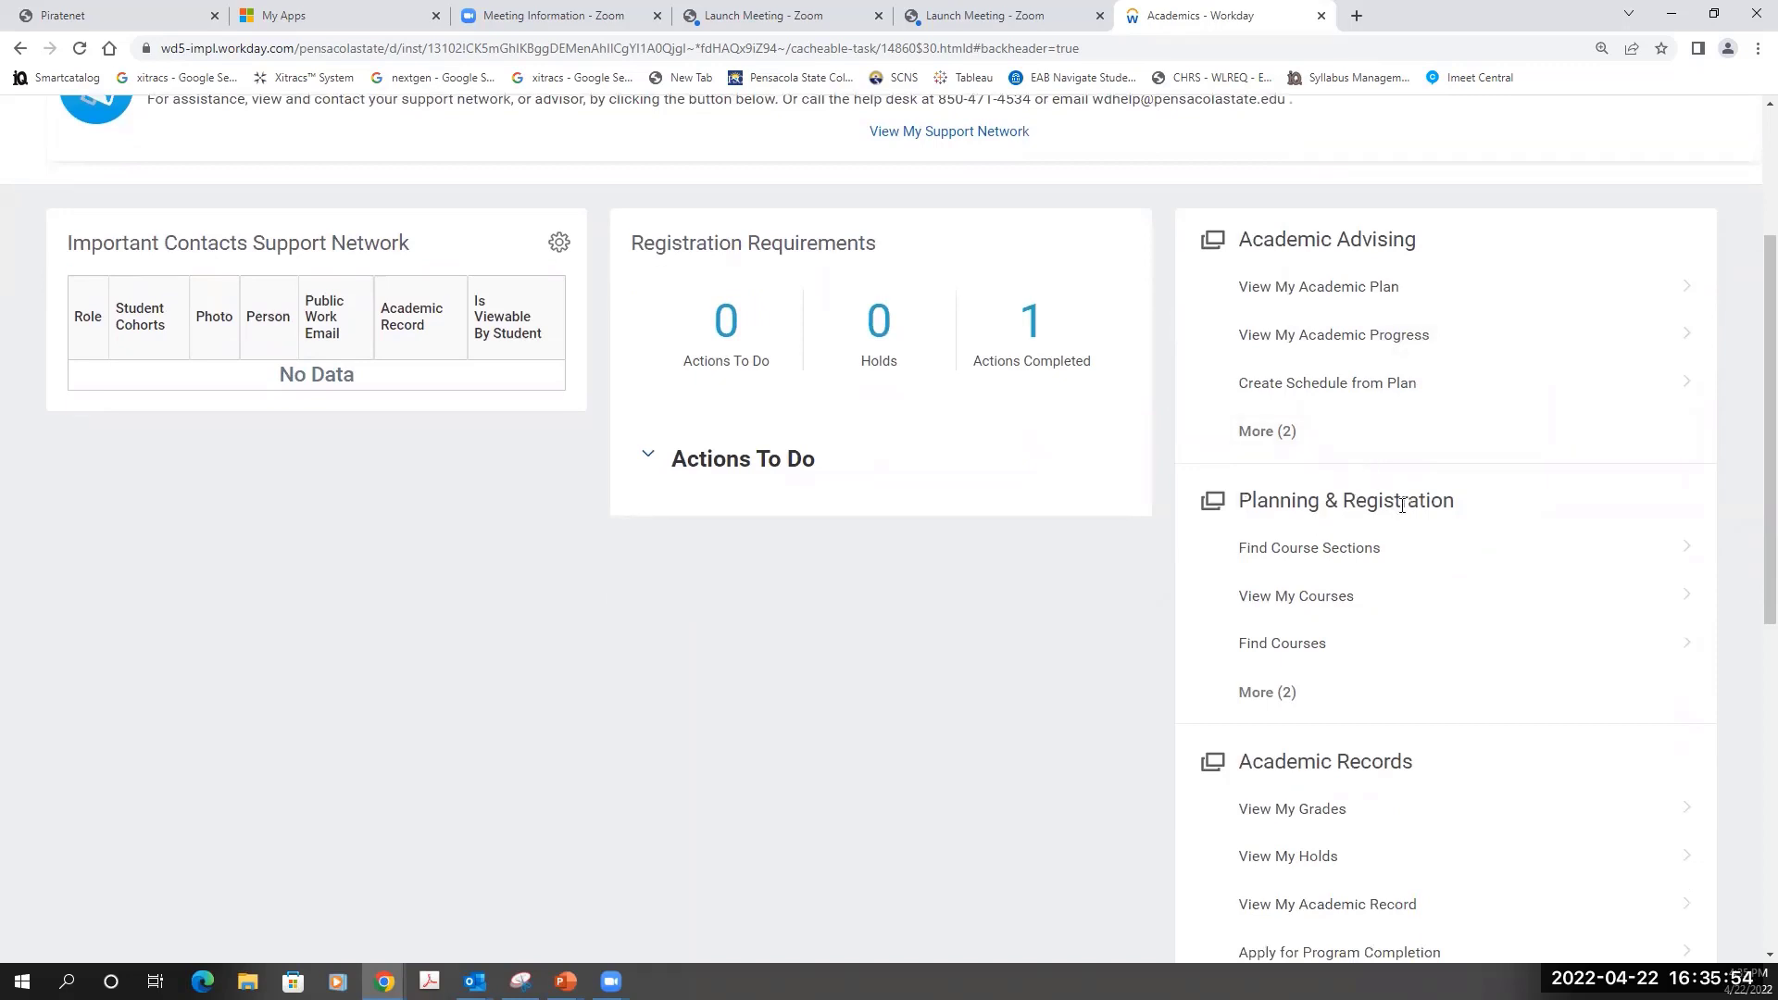
pyautogui.click(1292, 554)
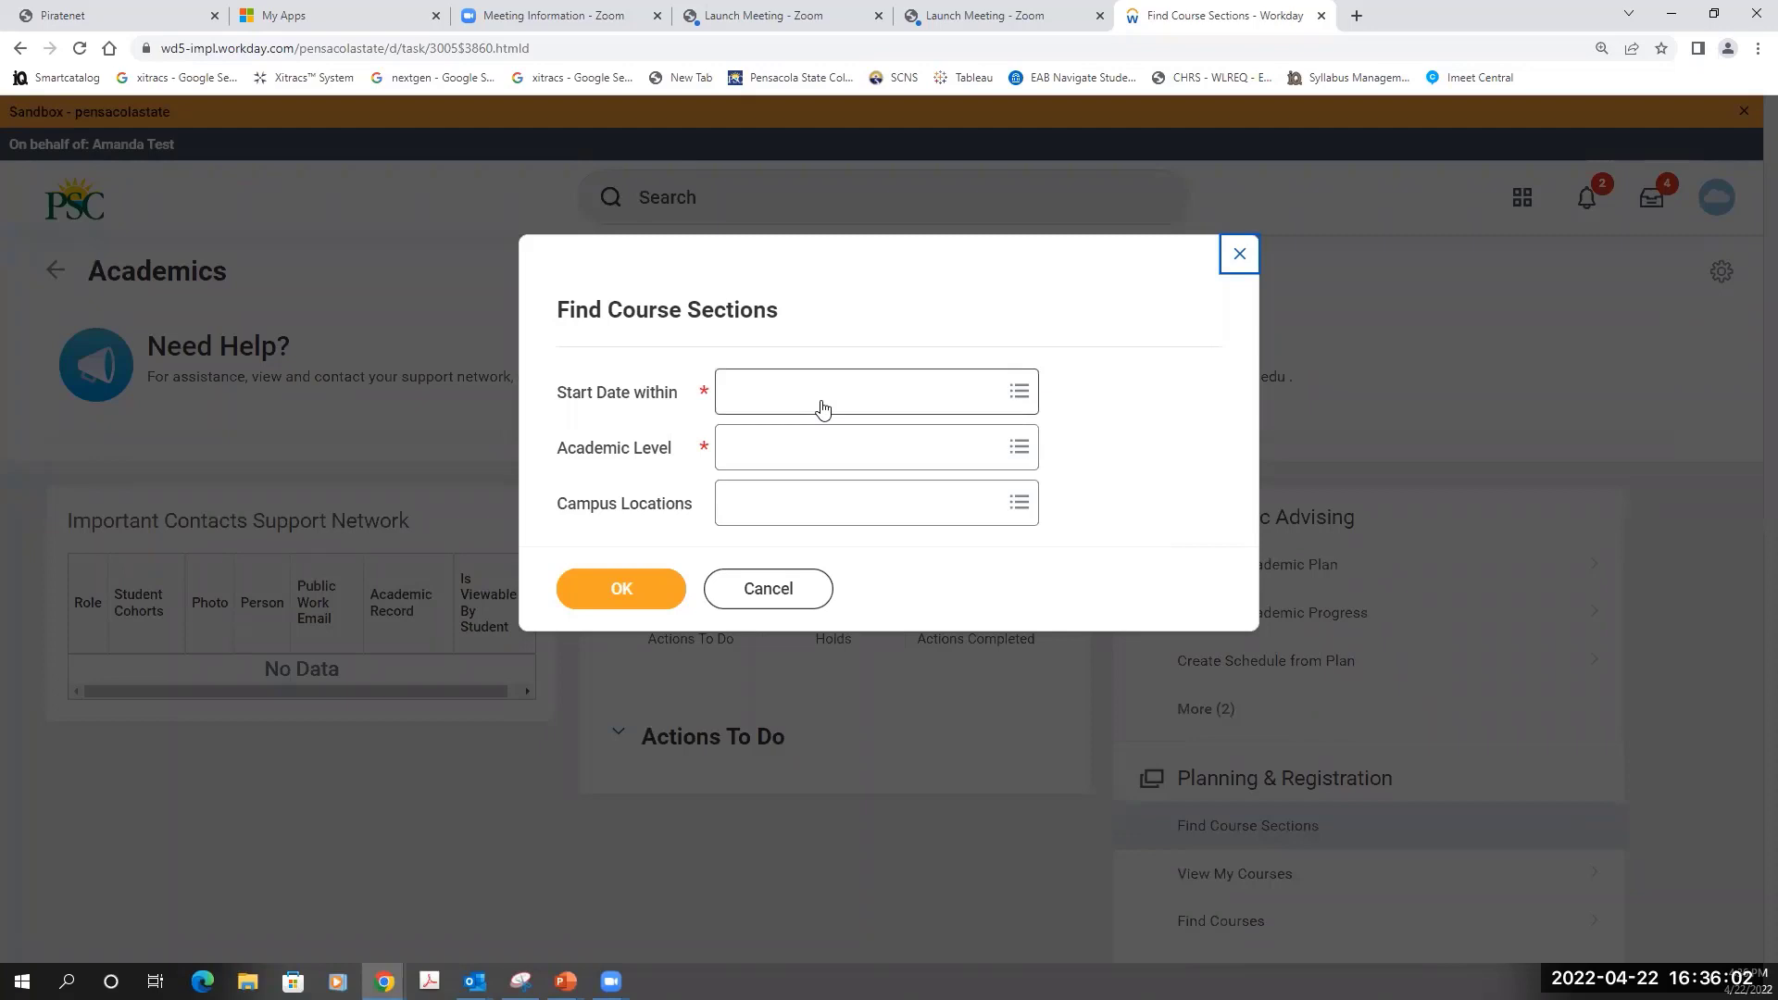
# Step: Choose Future Periods > 2022-2023 Academic Year > Fall 2022 Session A as the start date
pyautogui.click(977, 393)
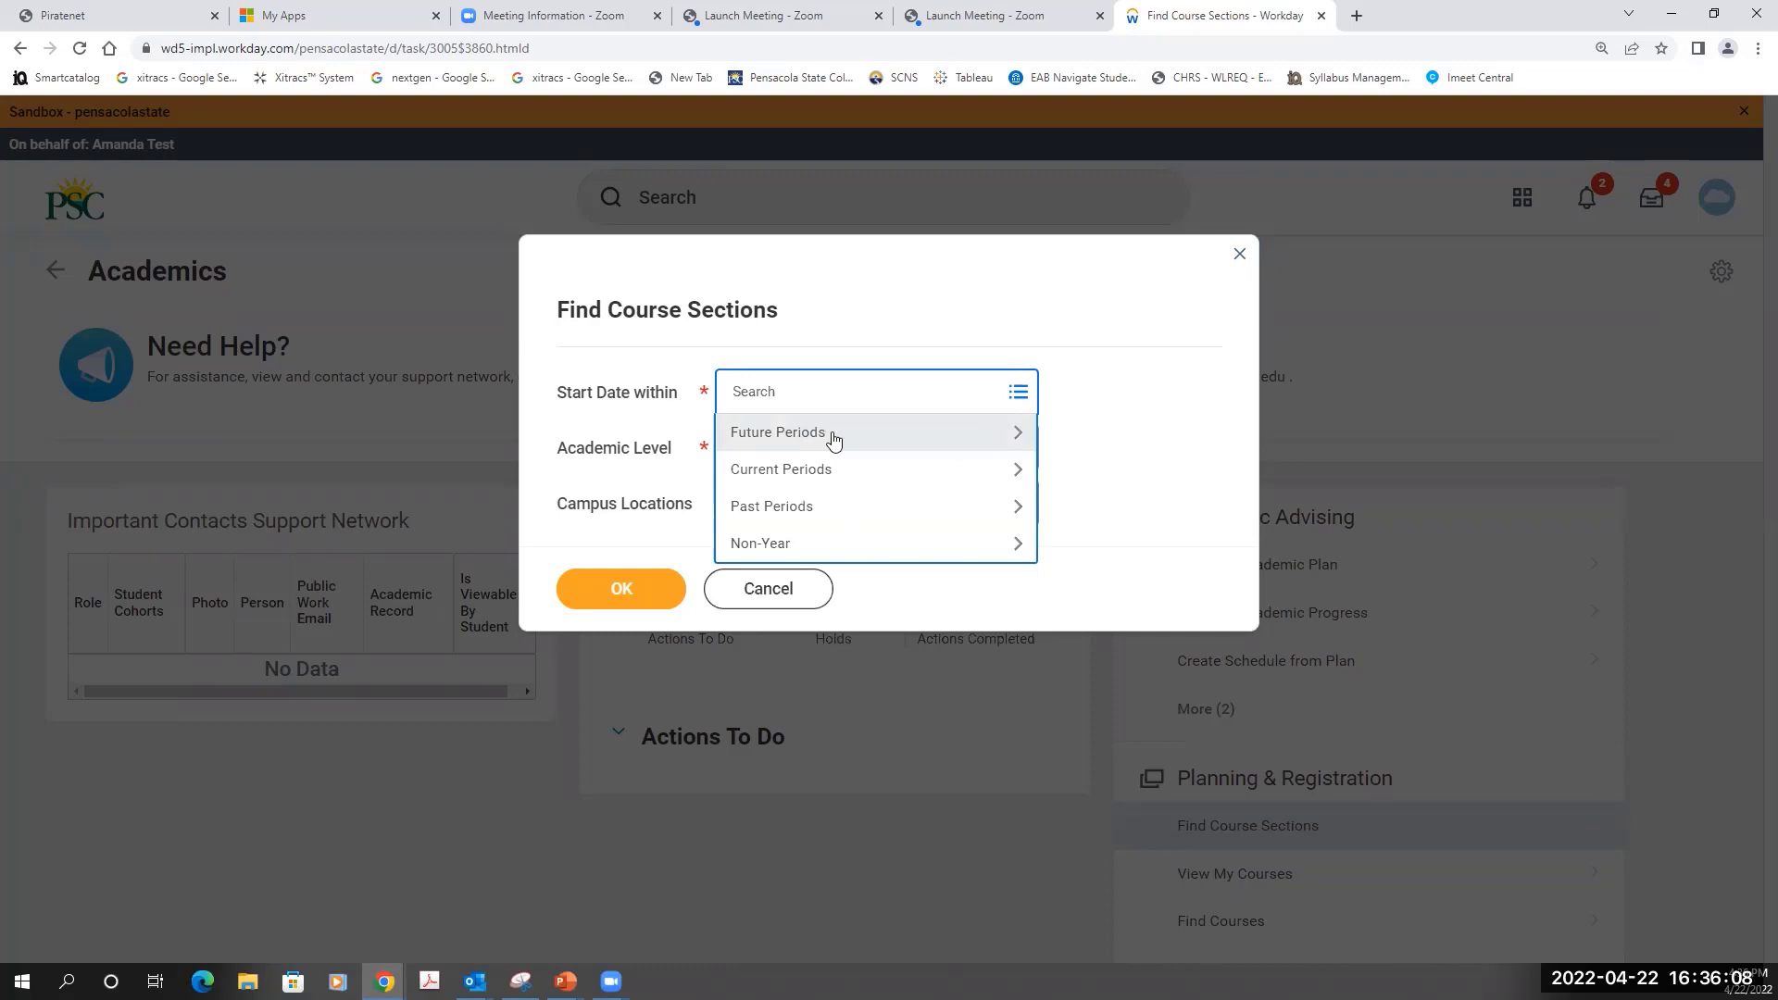
pyautogui.click(834, 441)
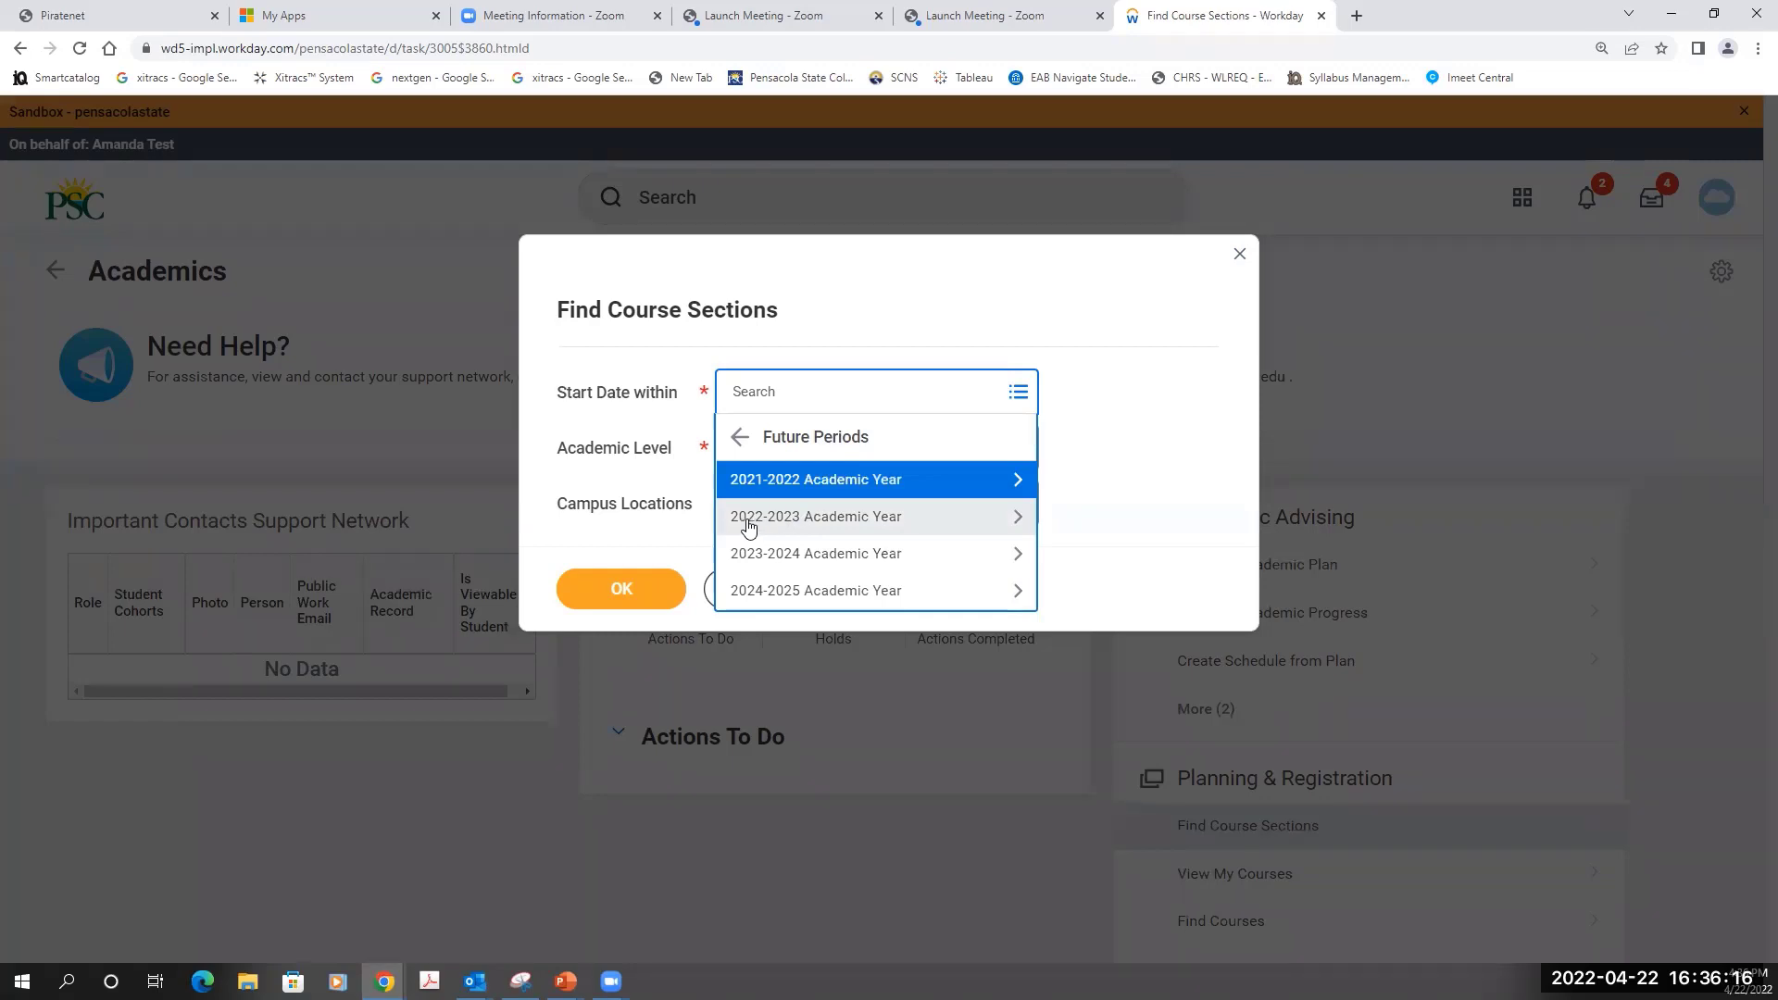
pyautogui.click(803, 528)
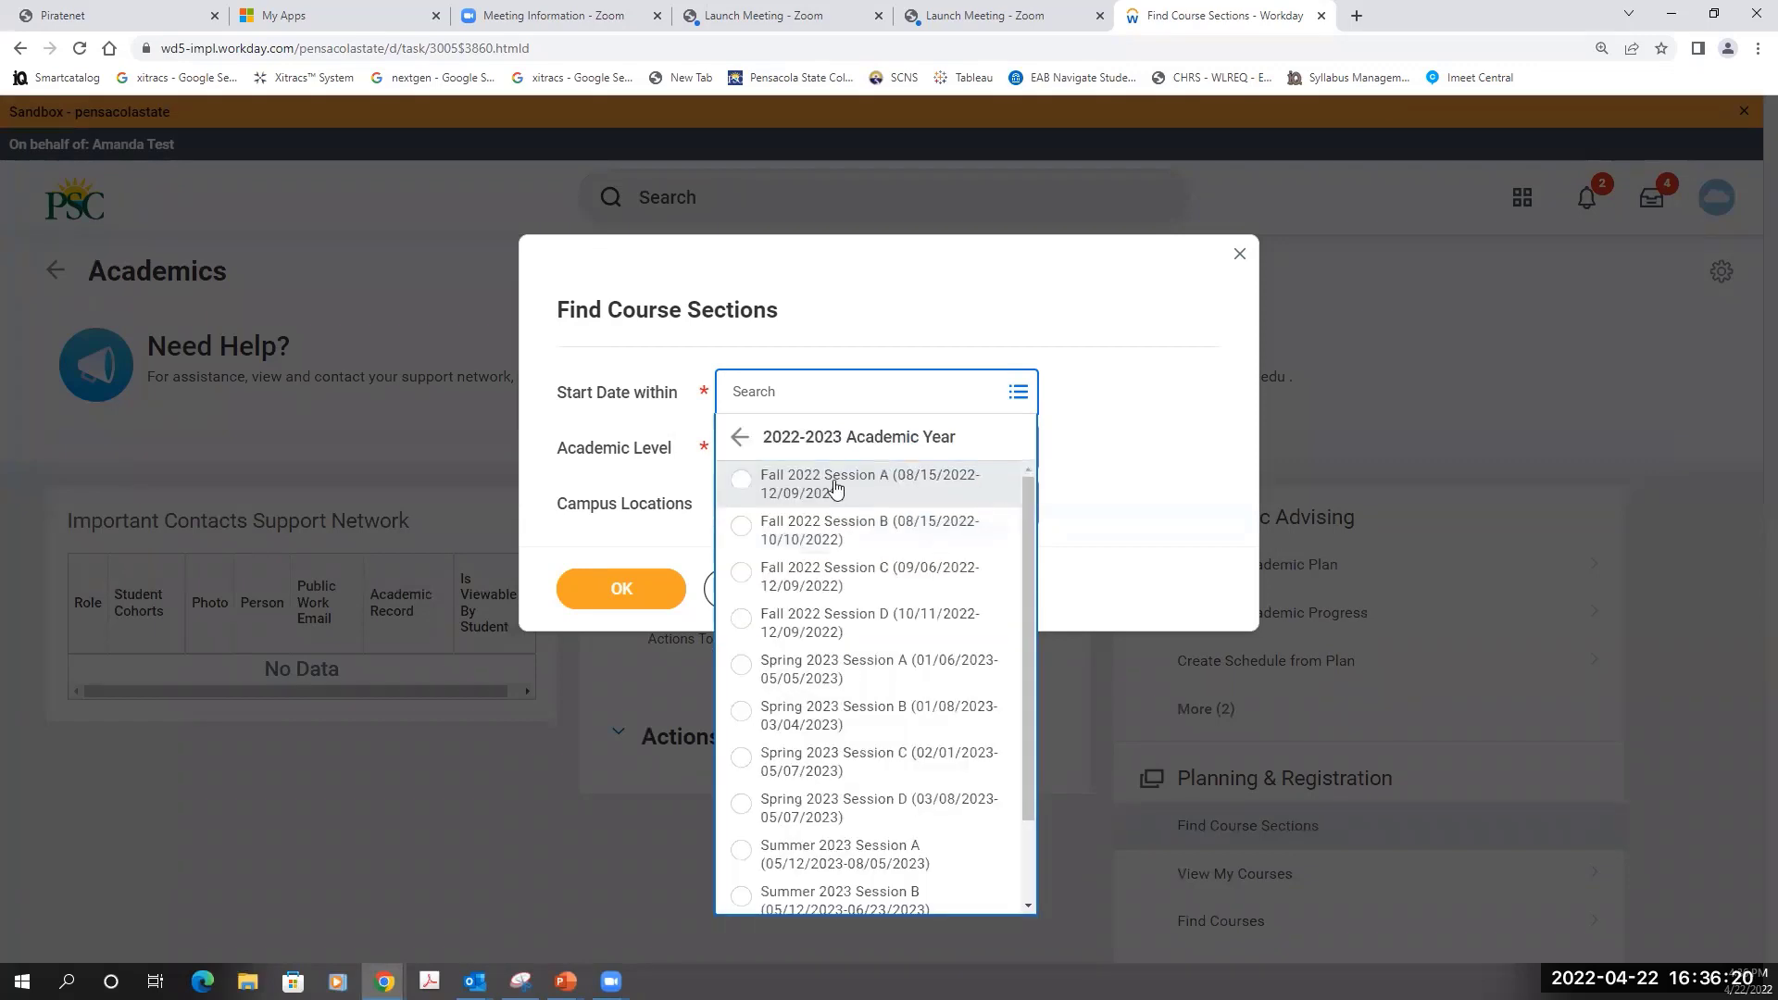
pyautogui.click(835, 484)
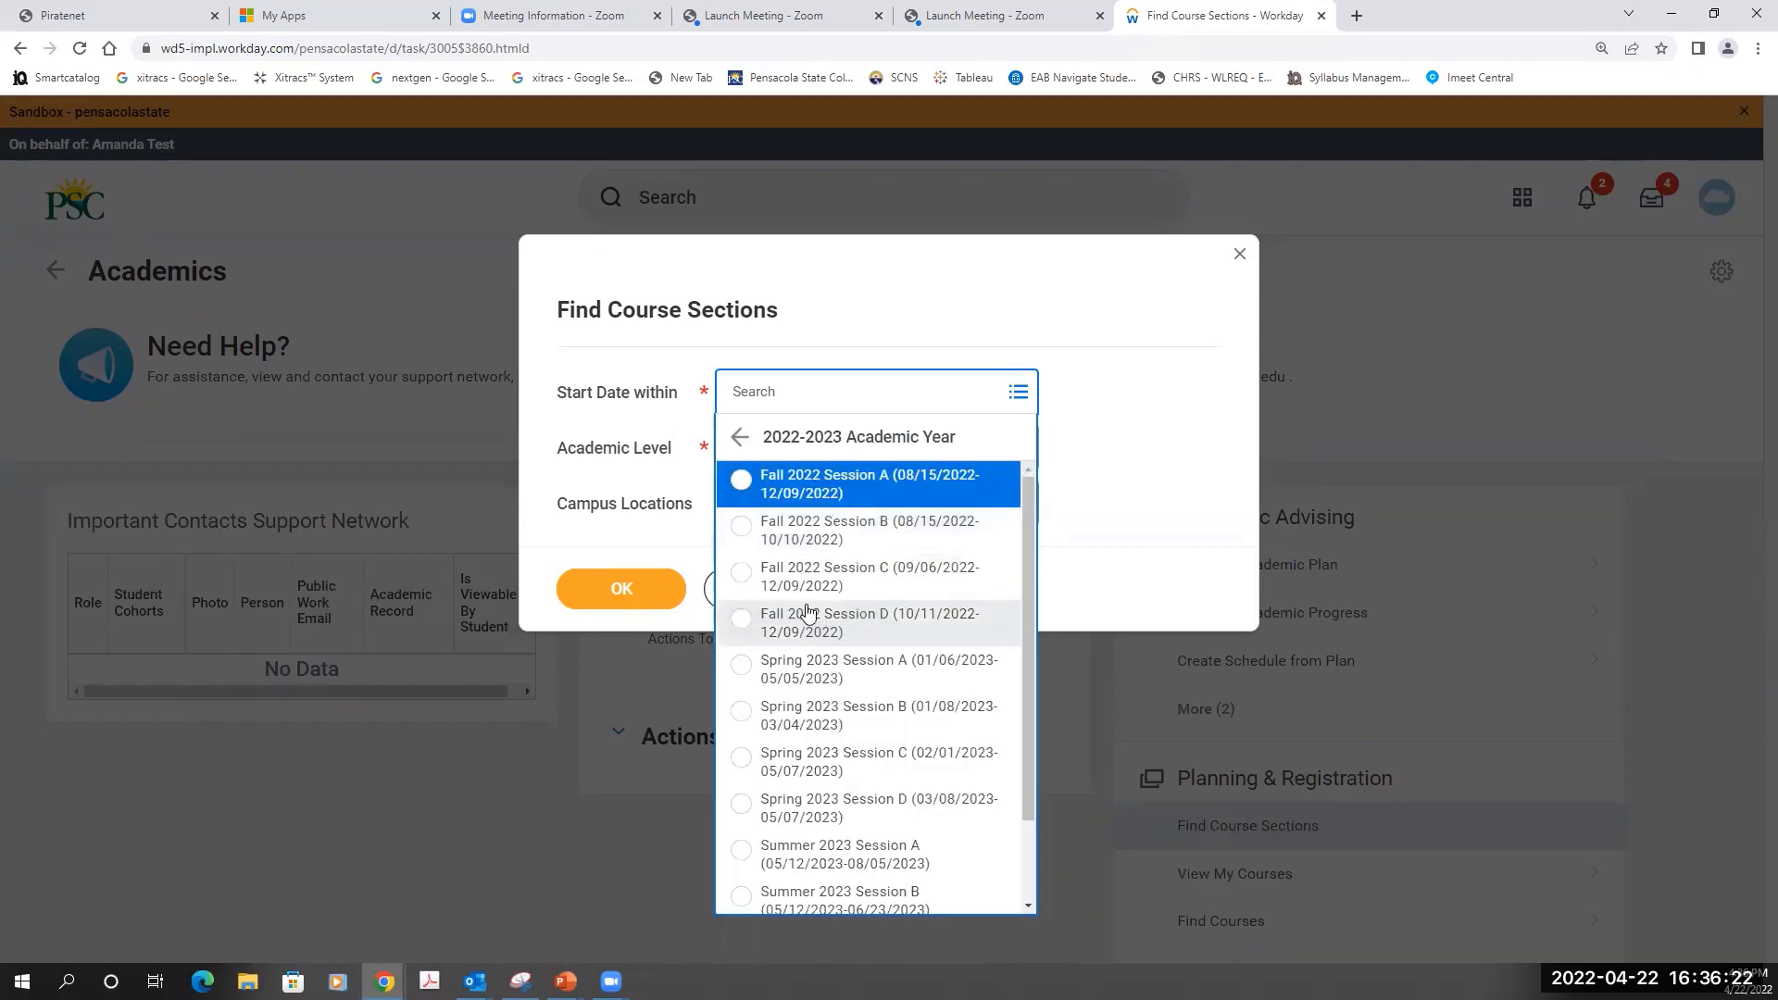
pyautogui.click(814, 485)
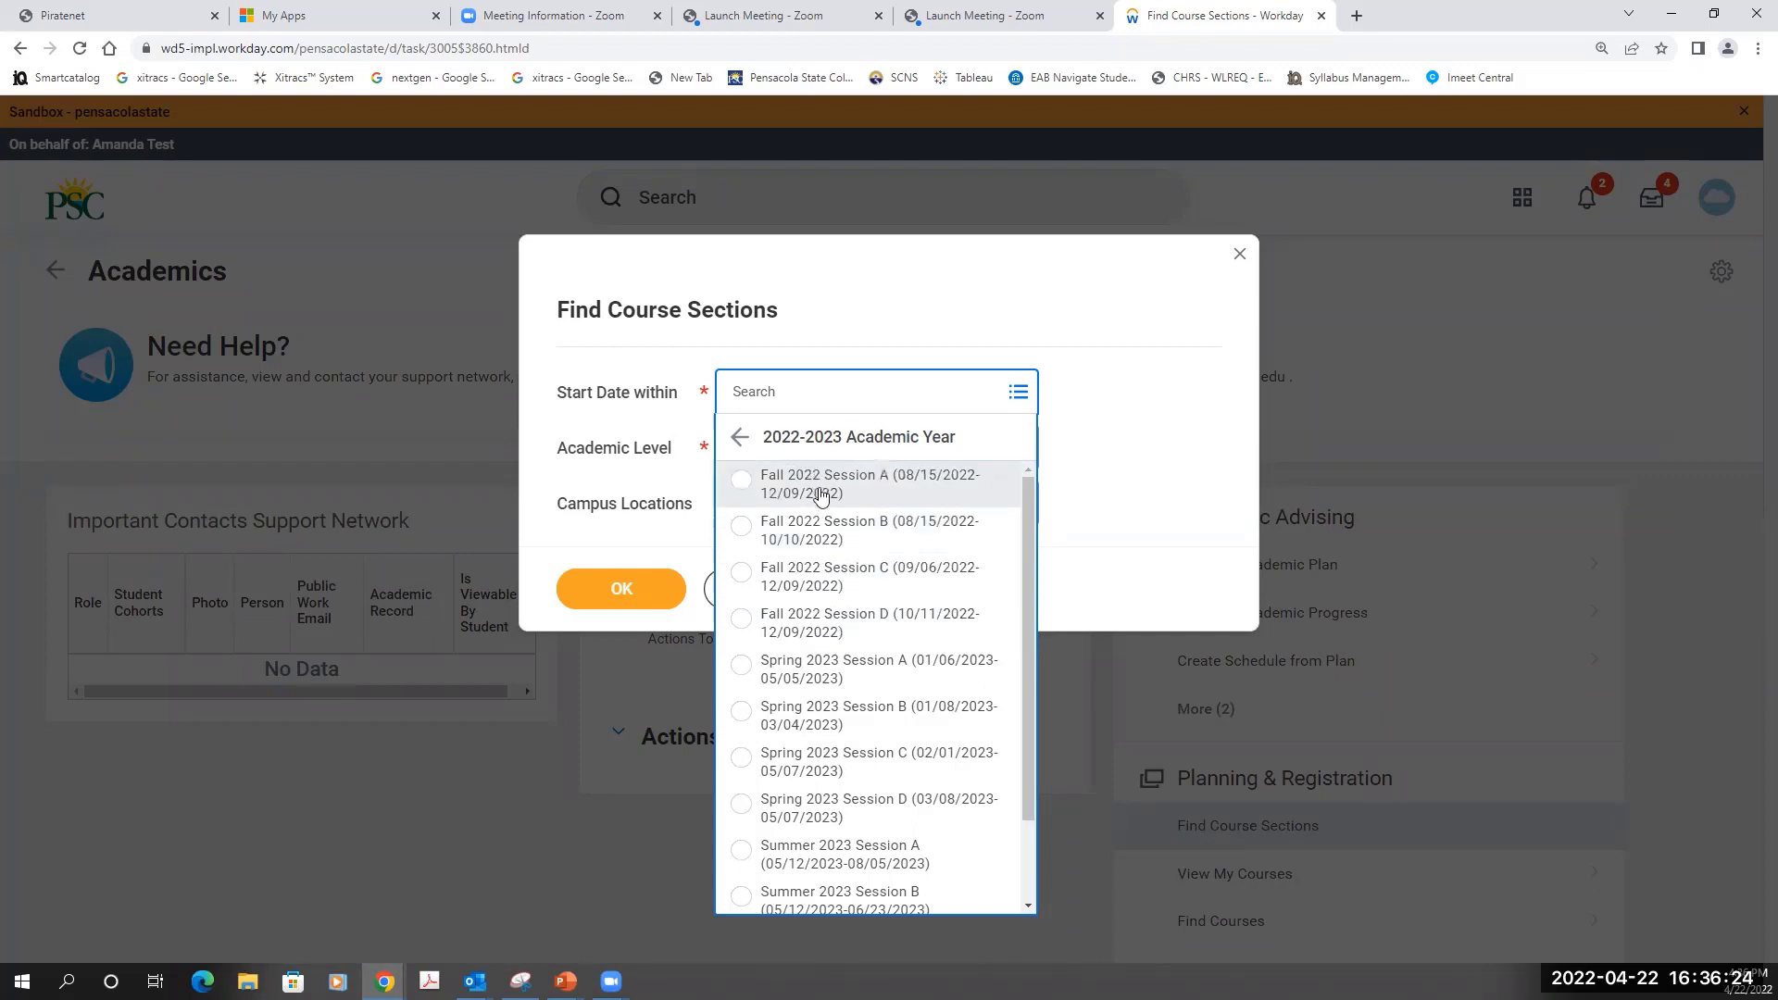
pyautogui.click(879, 488)
pyautogui.click(742, 483)
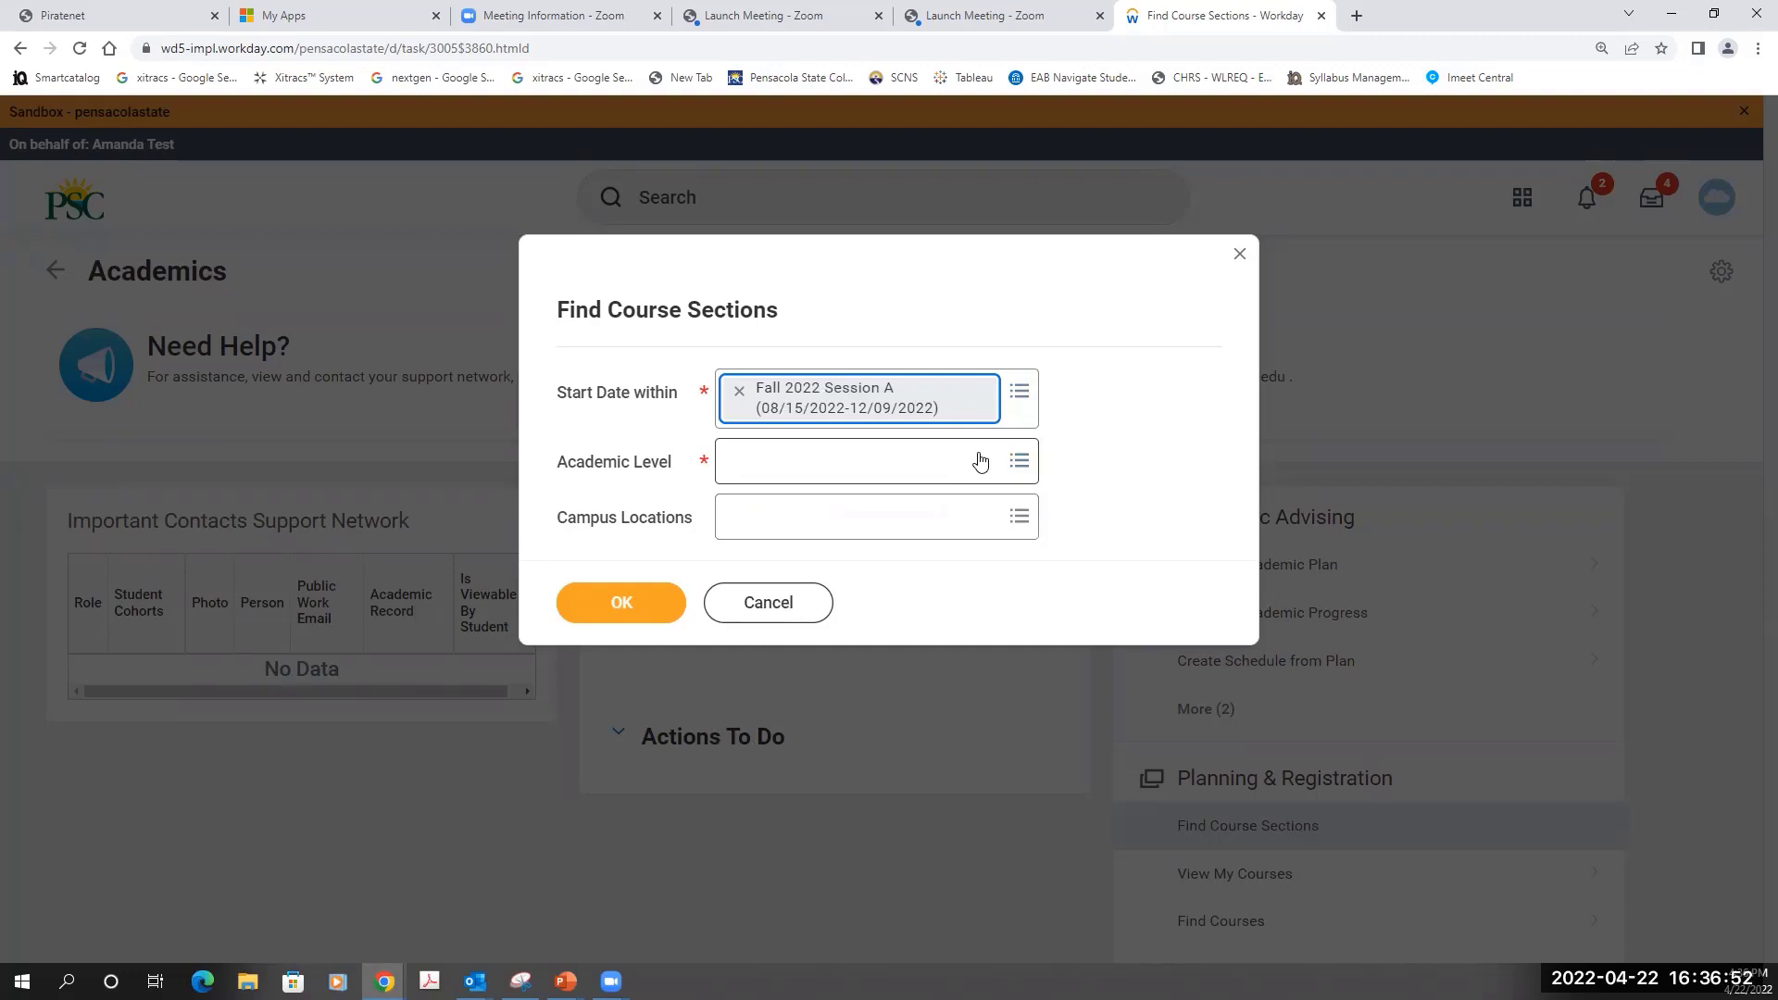
# Step: Set academic level to Undergraduate and submit, listing 1142 Fall 2022 Session A sections
pyautogui.click(979, 462)
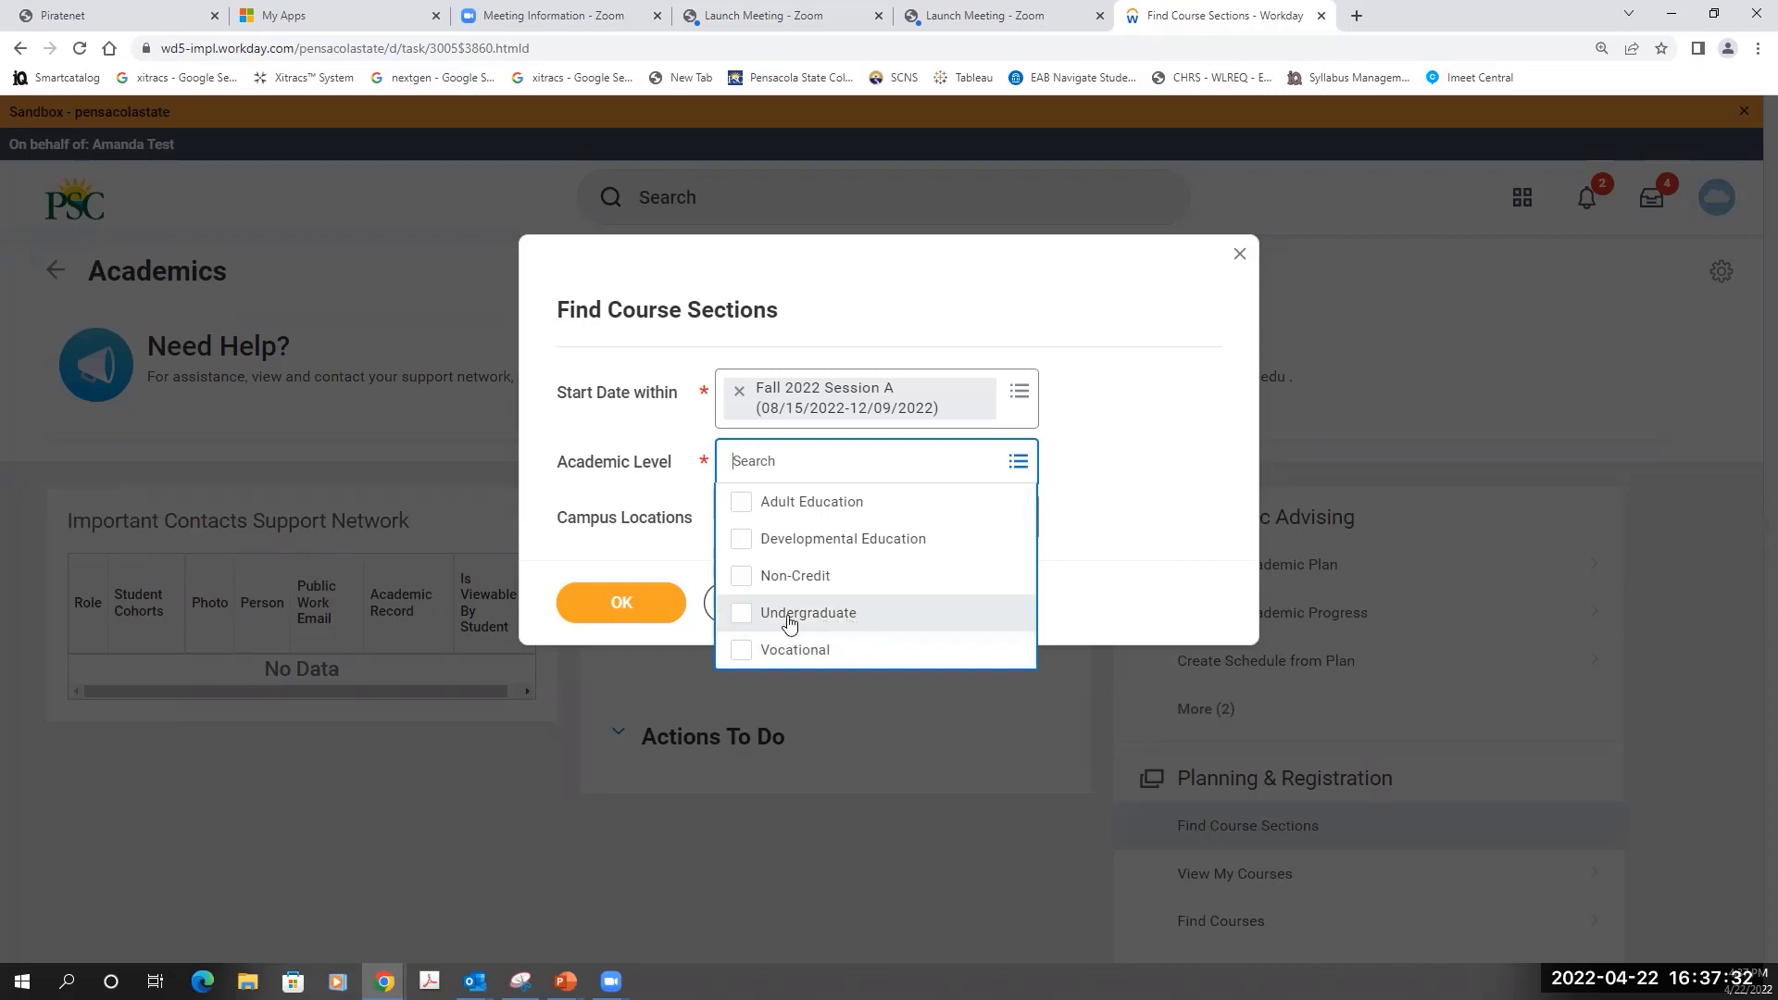
pyautogui.click(740, 612)
pyautogui.click(1181, 602)
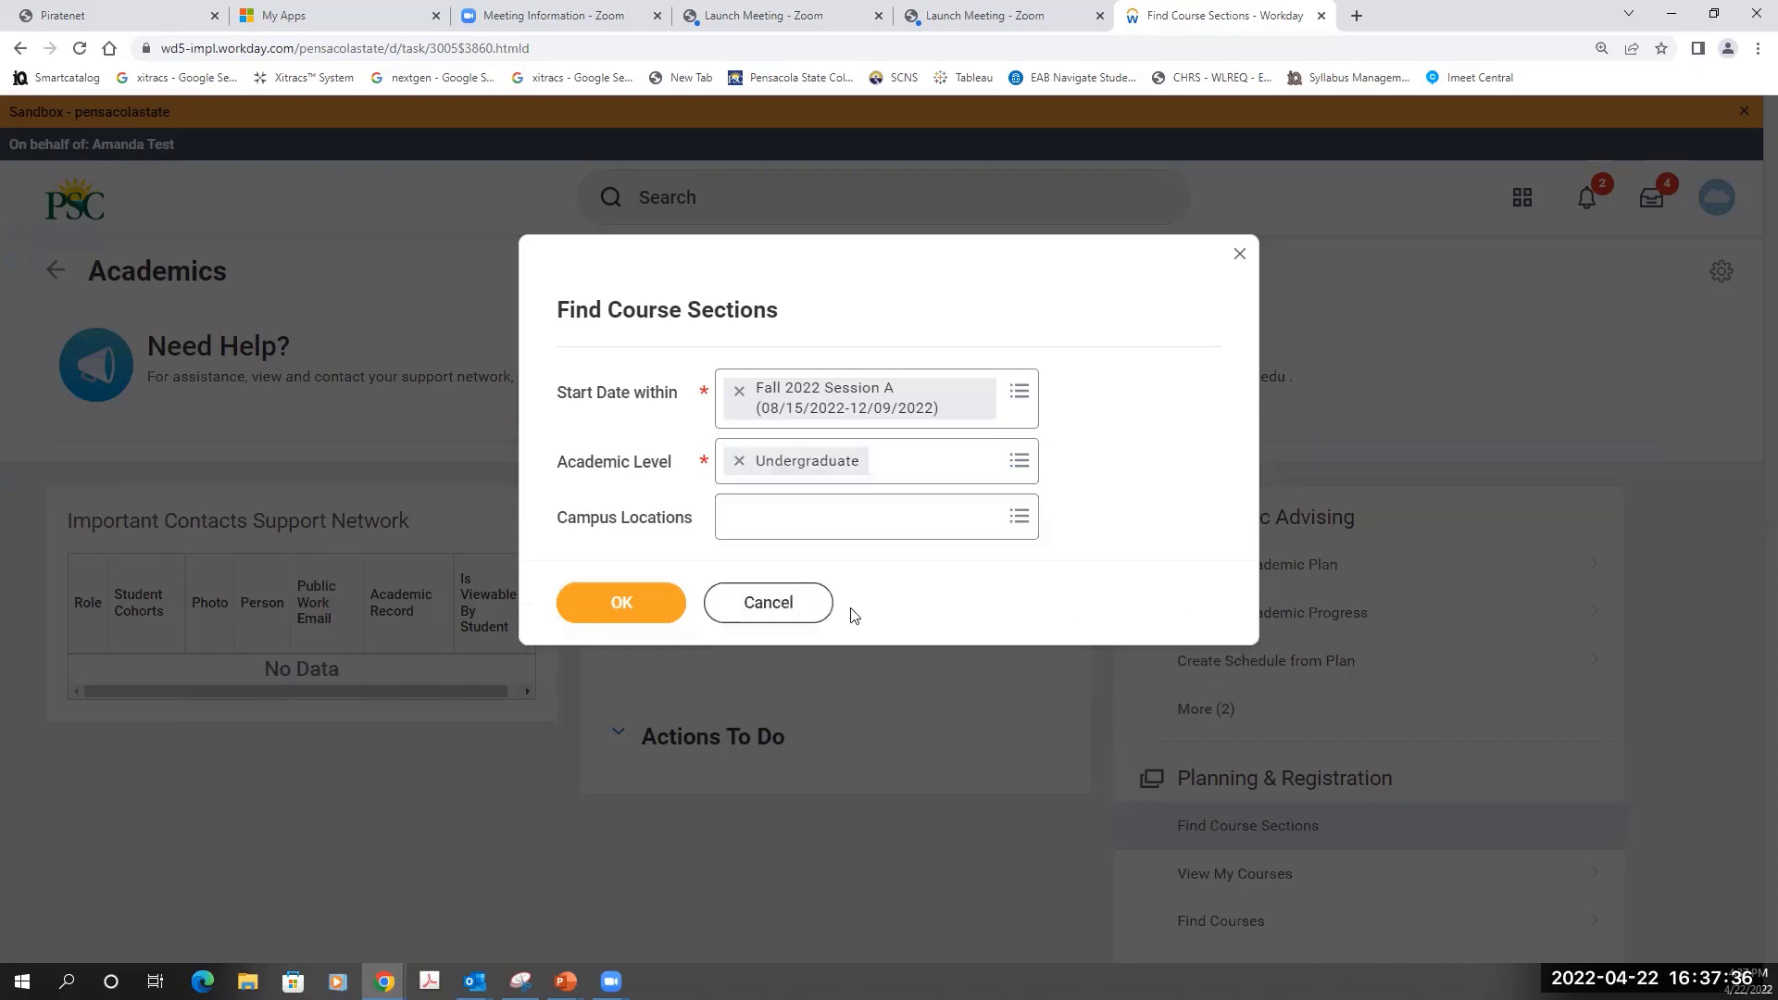
pyautogui.click(626, 611)
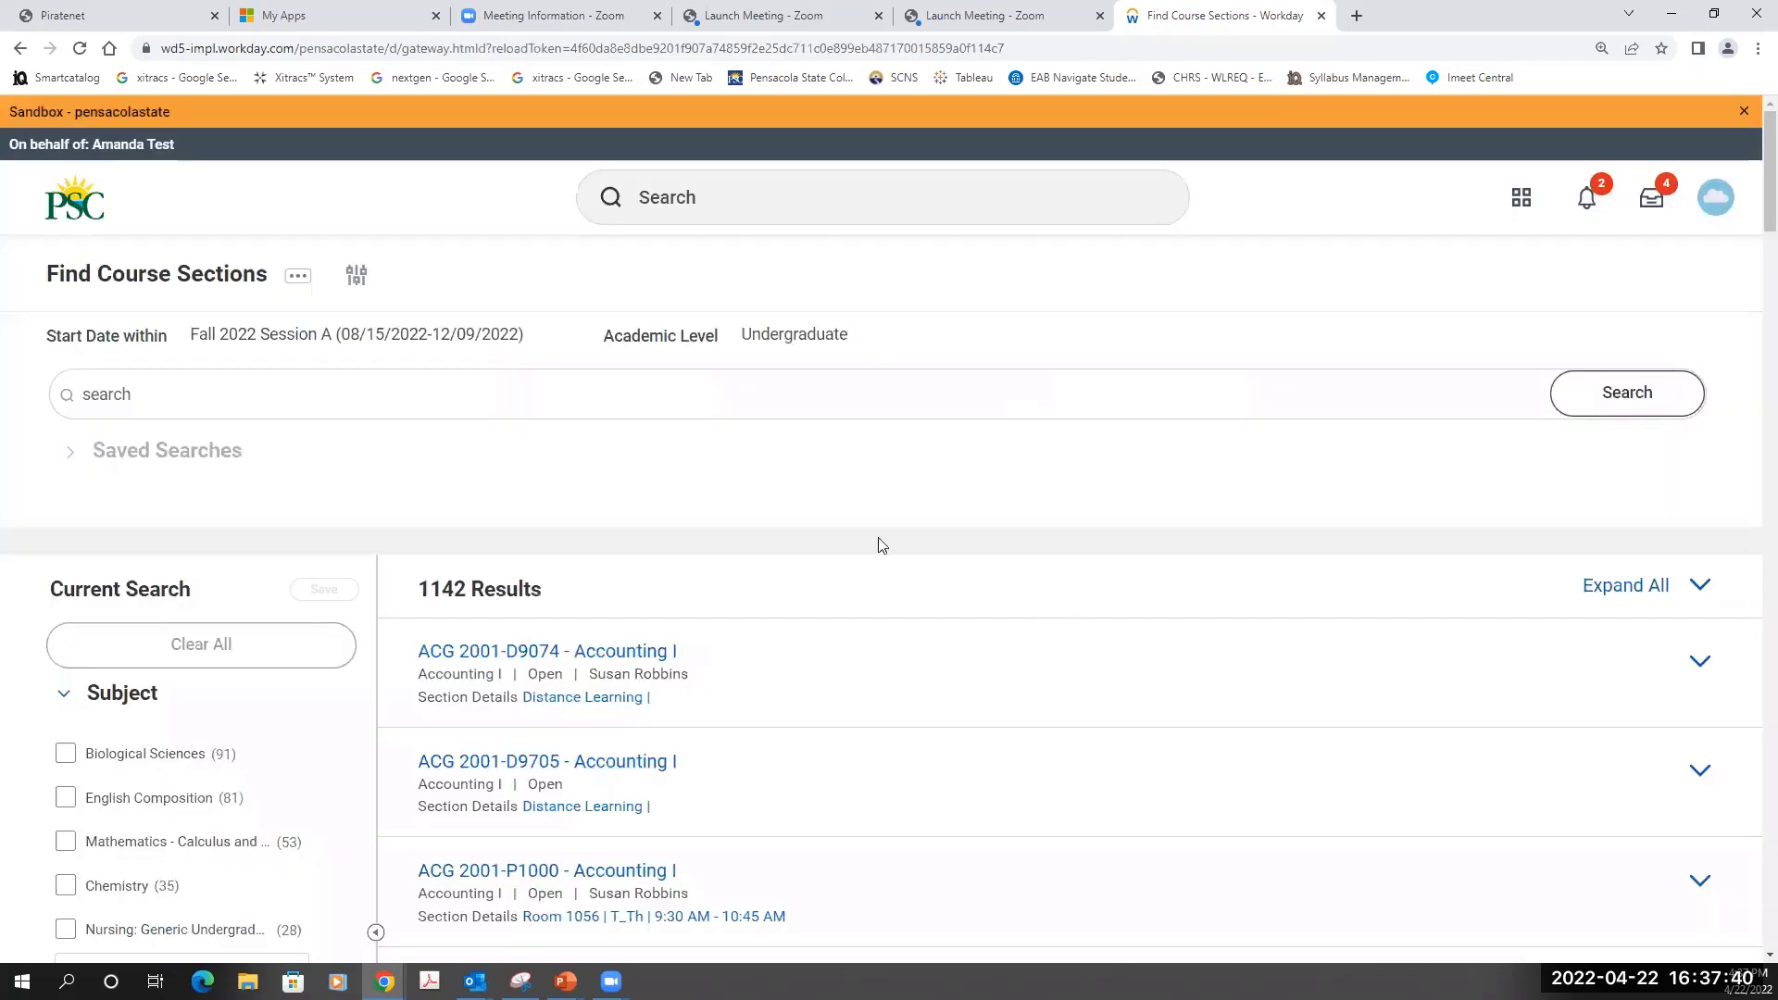
# Step: Search the results for 'enc 1102', narrowing them to 26 English Composition II sections
pyautogui.click(89, 396)
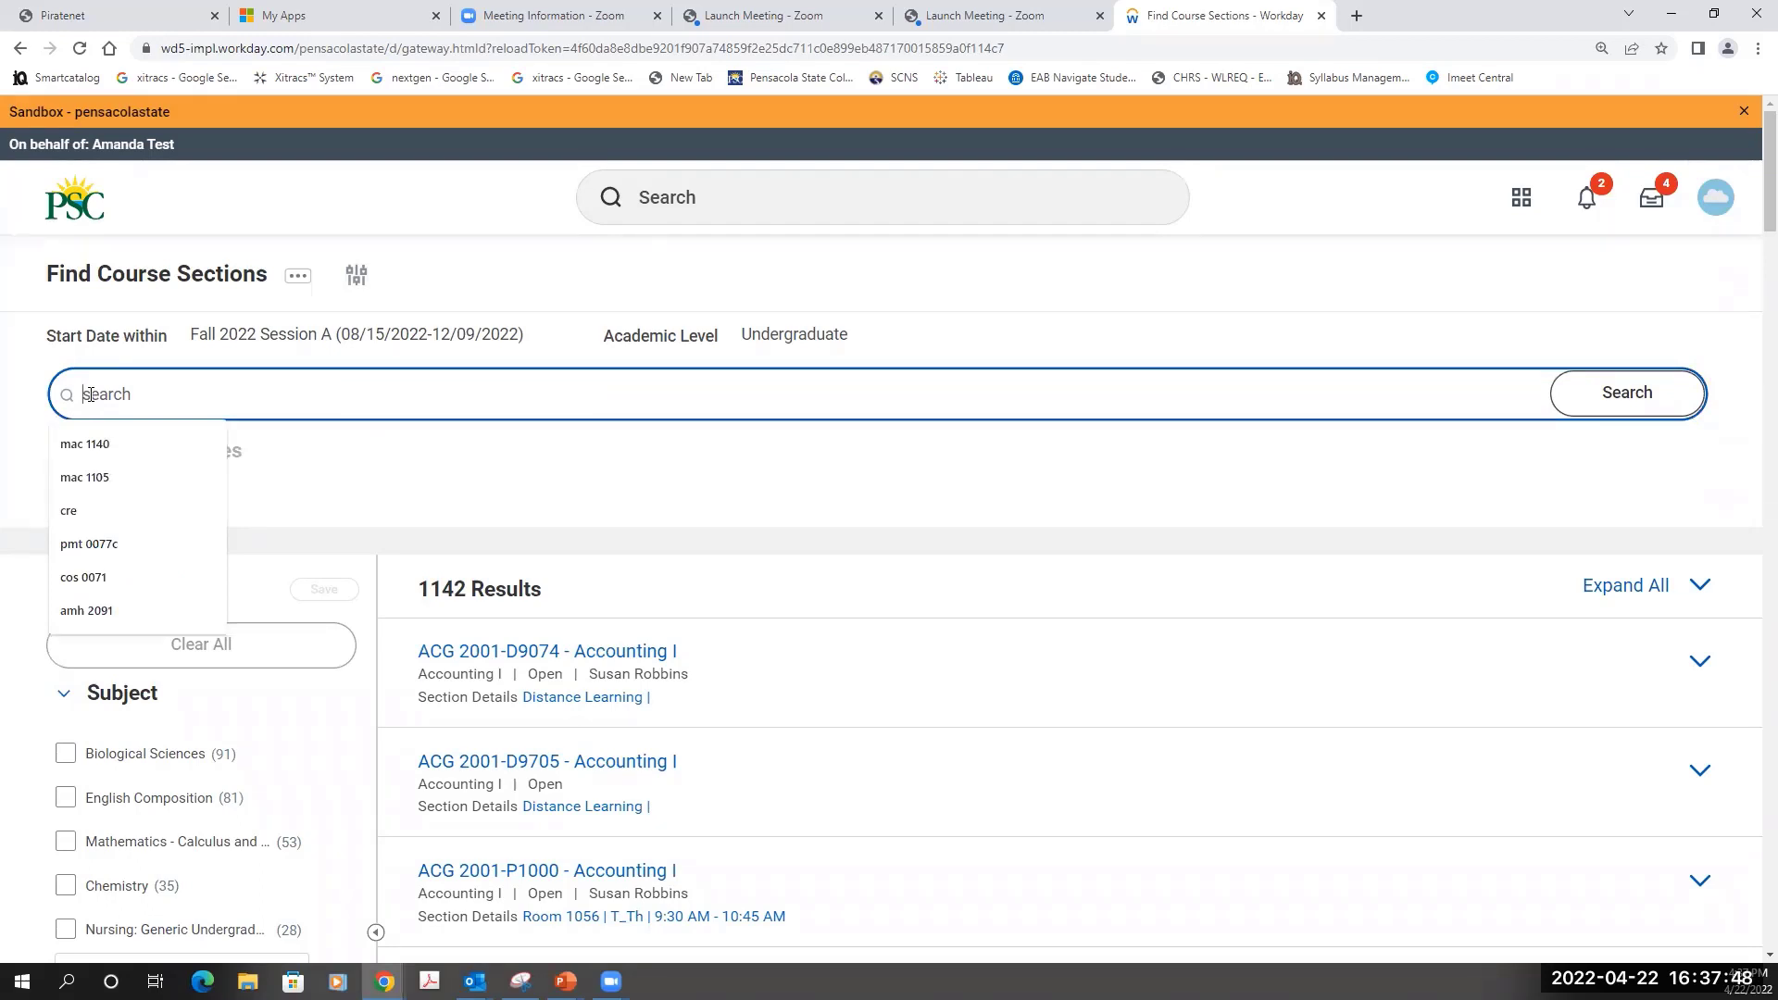
pyautogui.write('enc')
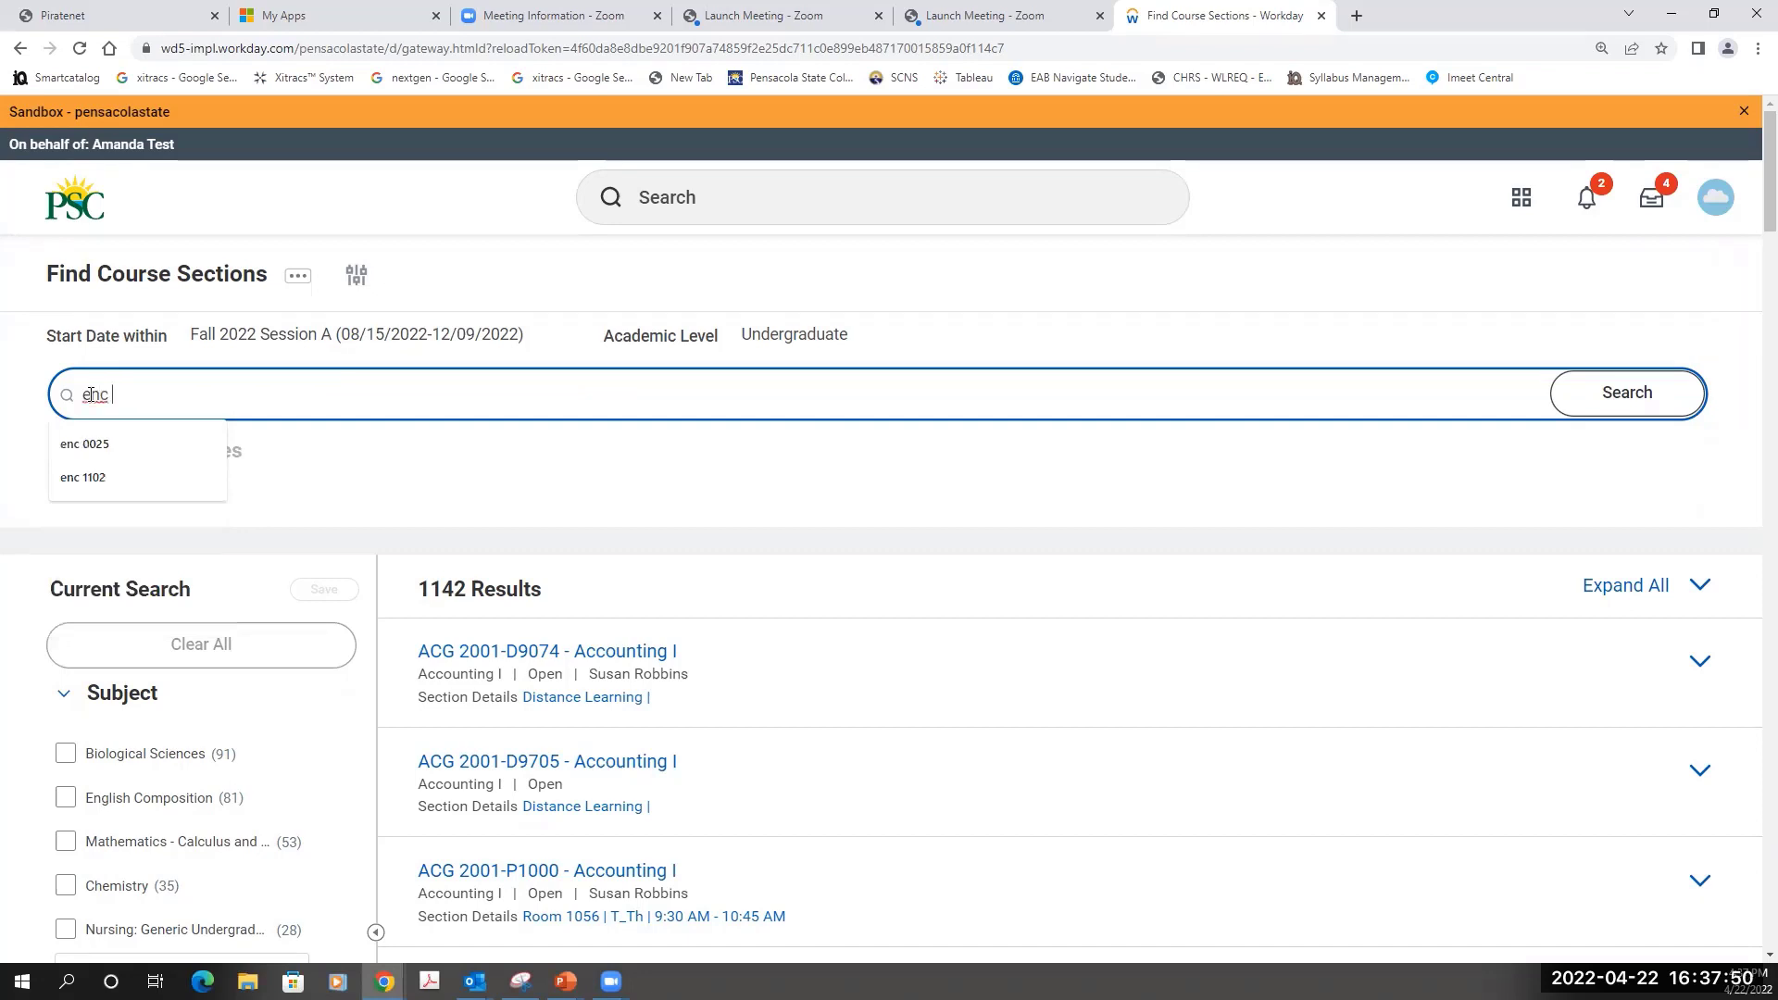
pyautogui.write('1102')
pyautogui.press('Return')
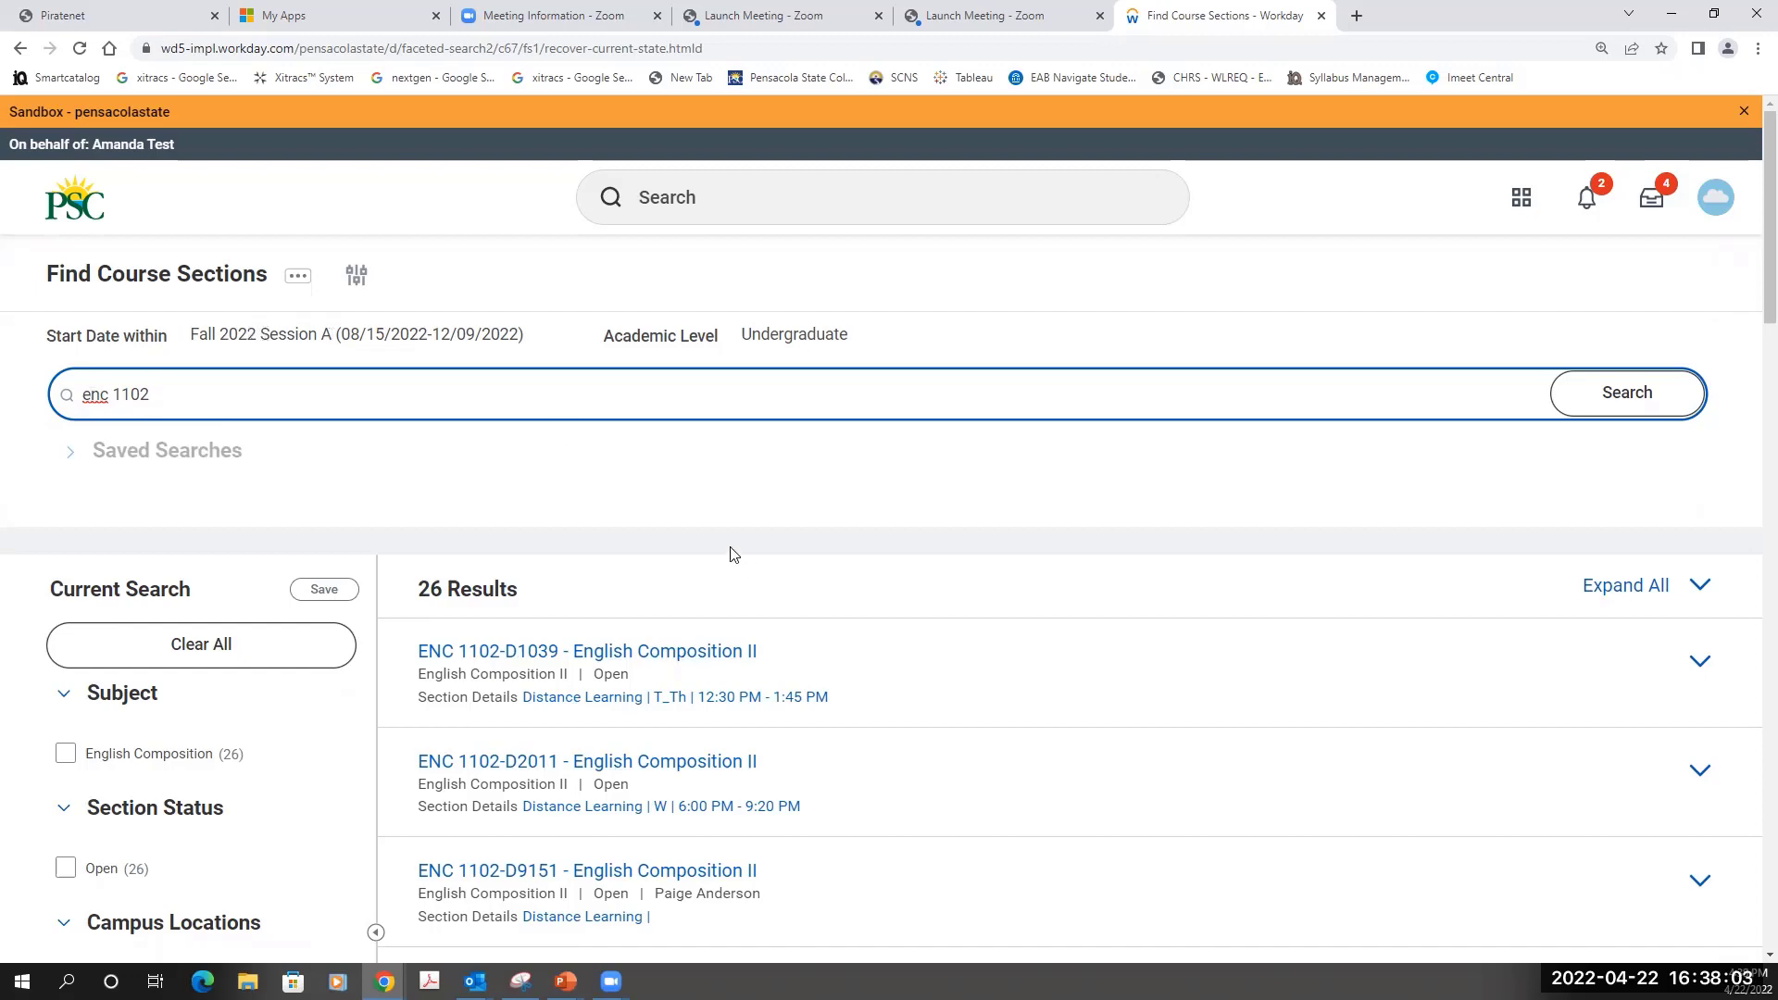
pyautogui.scroll(-2, 730, 556)
pyautogui.scroll(-2, 729, 556)
pyautogui.scroll(-2, 729, 556)
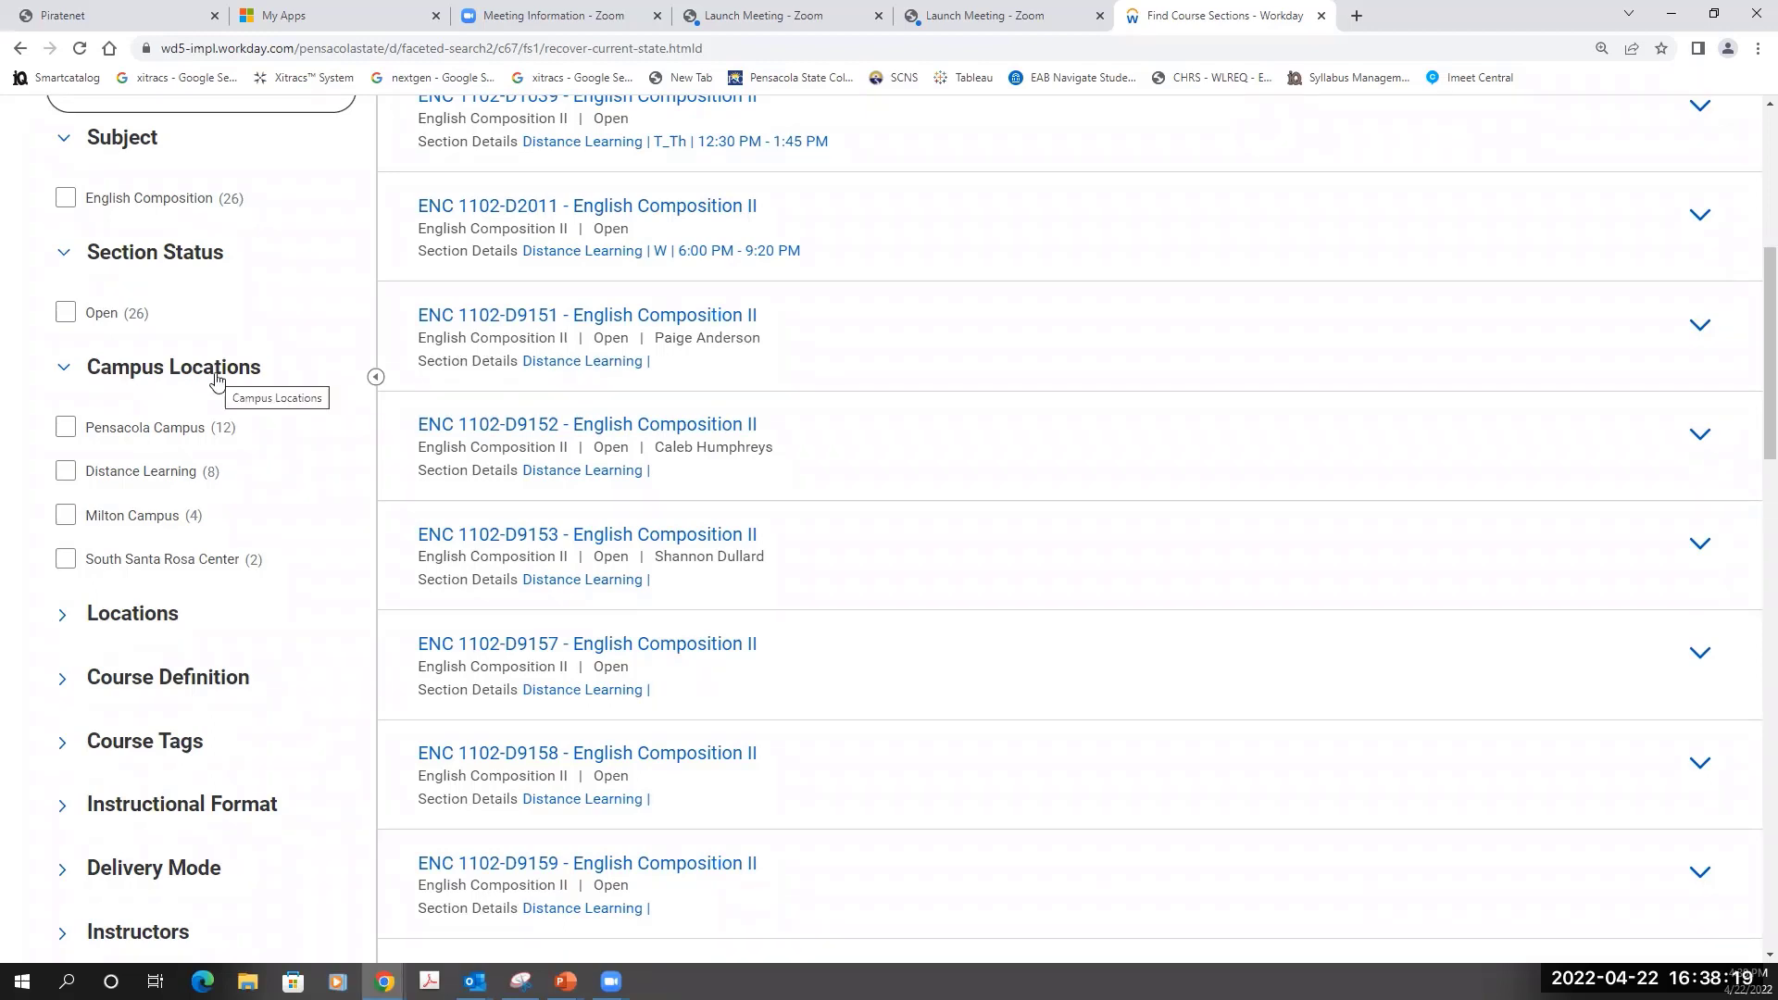
pyautogui.scroll(-1, 195, 387)
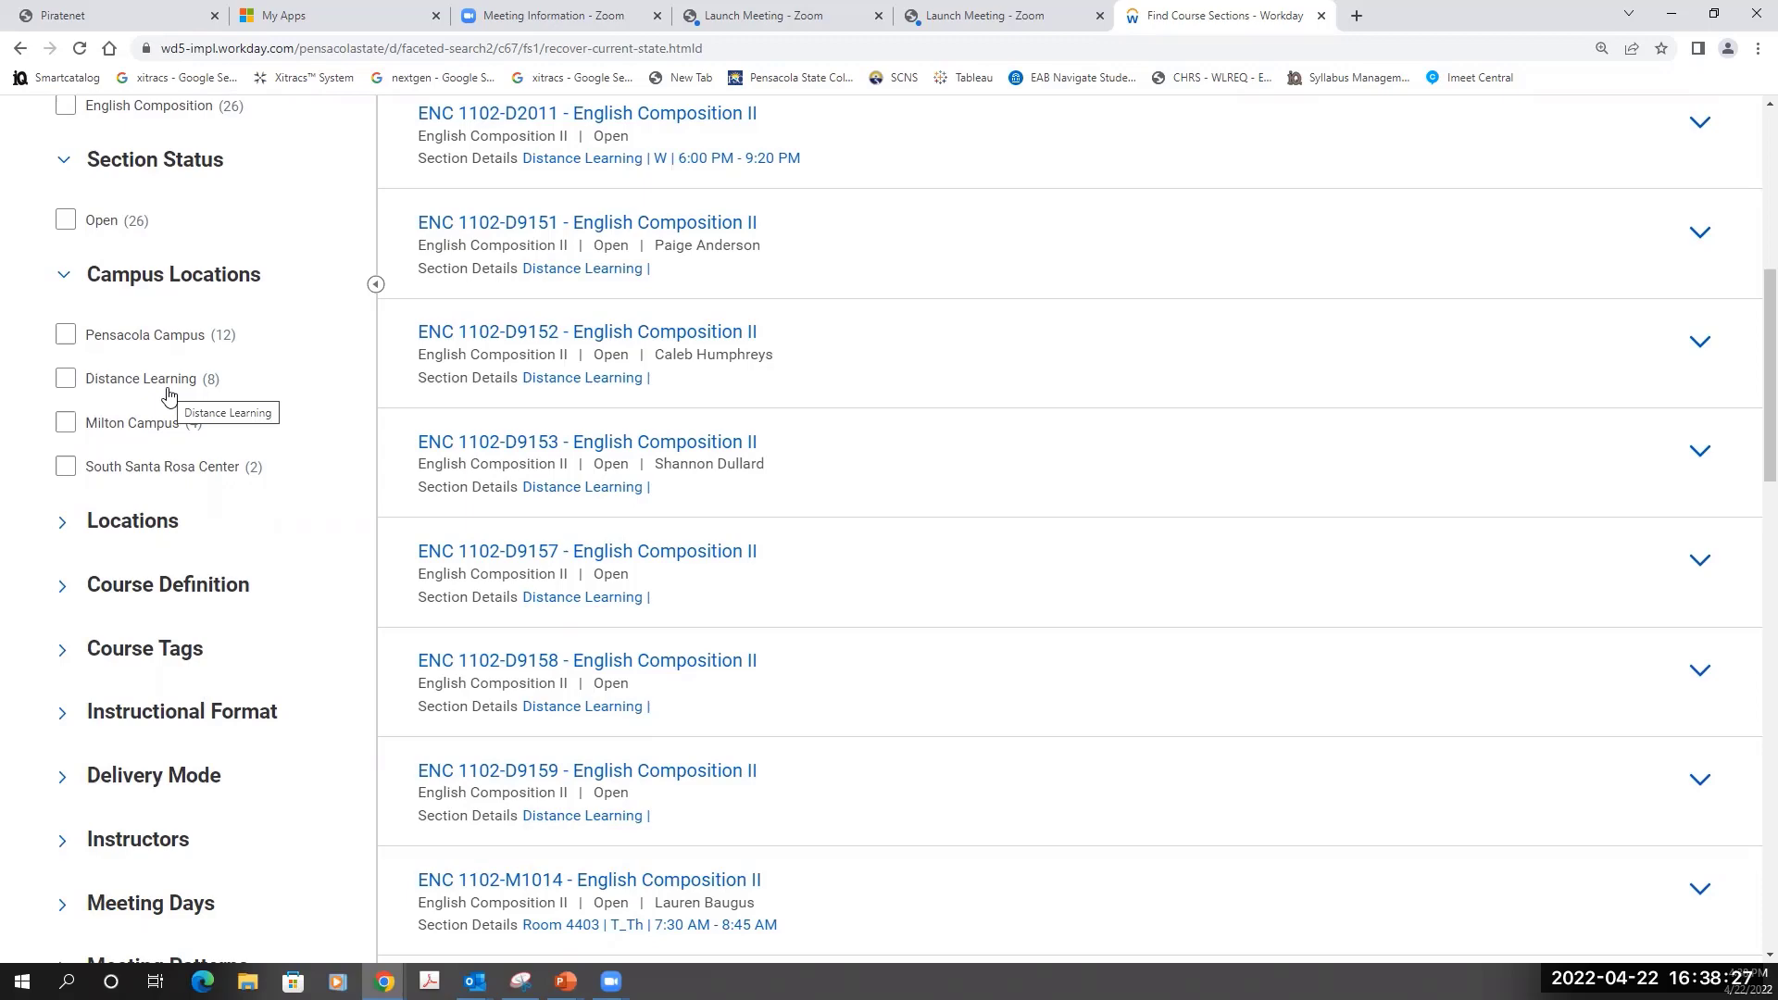
pyautogui.scroll(-1, 167, 397)
pyautogui.scroll(-1, 166, 396)
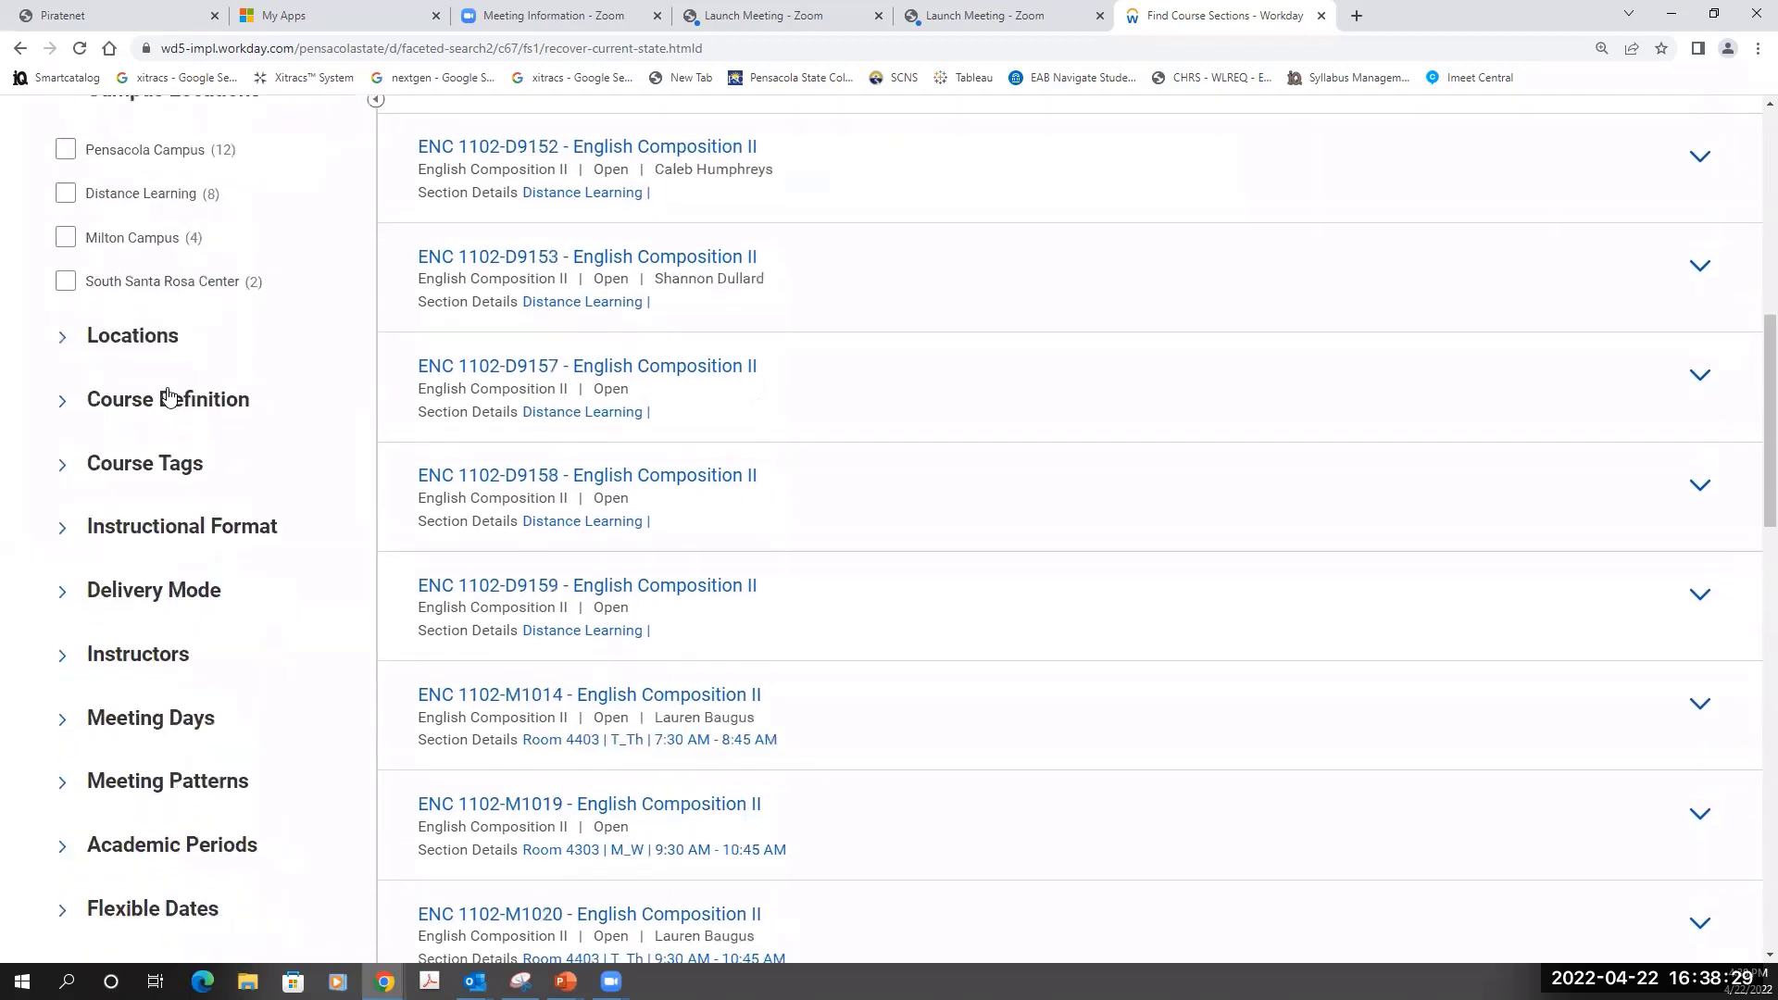
pyautogui.scroll(-1, 167, 396)
pyautogui.scroll(-1, 167, 396)
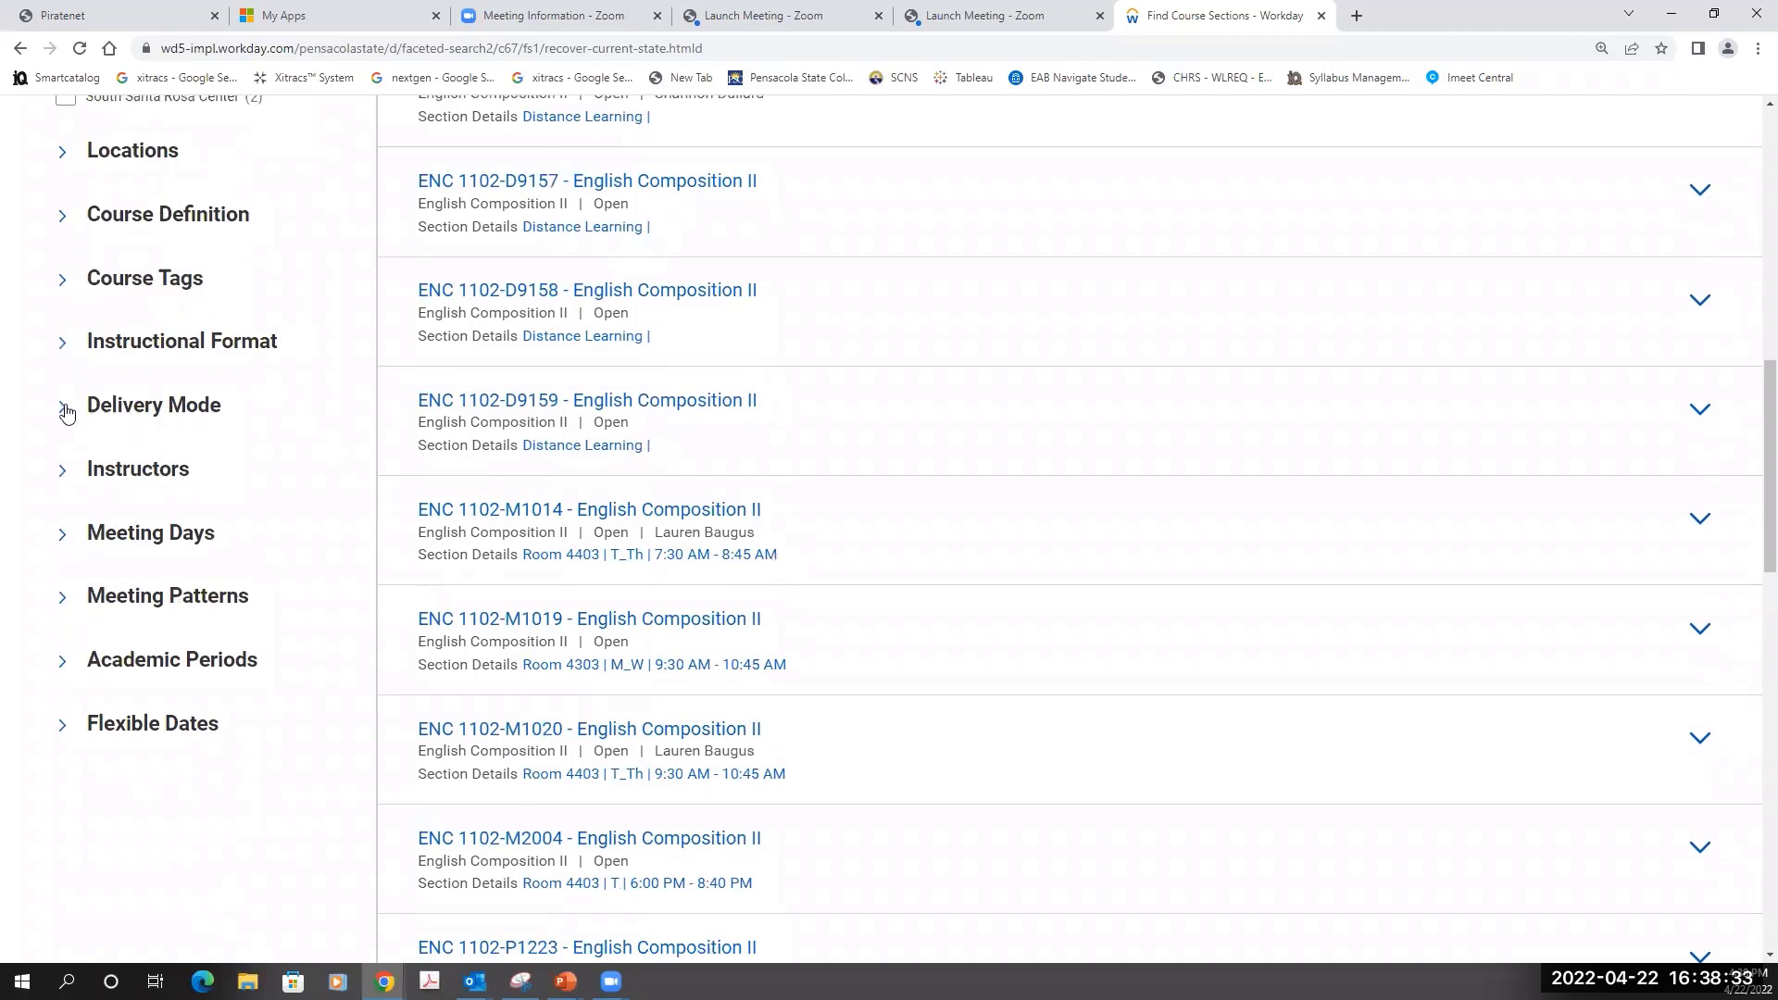
# Step: Expand the Delivery Mode filter to show In-Person, Online and Live Online
pyautogui.click(64, 408)
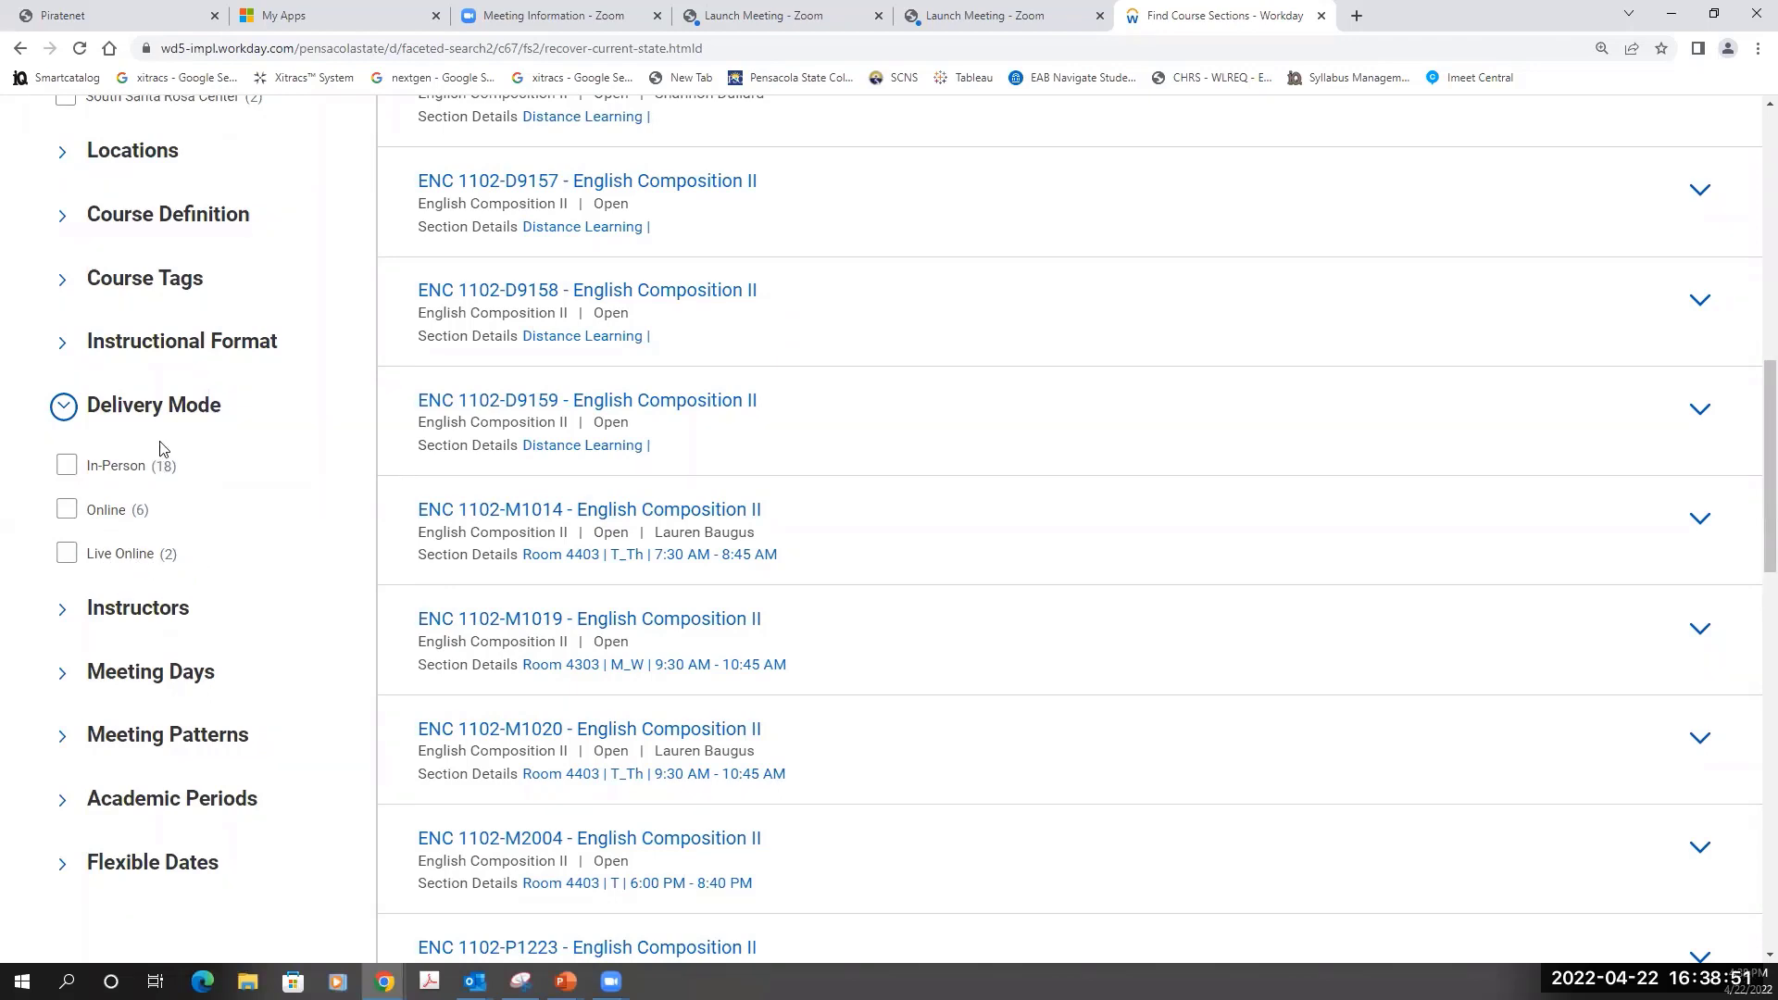
pyautogui.scroll(-1, 160, 448)
pyautogui.scroll(-1, 145, 490)
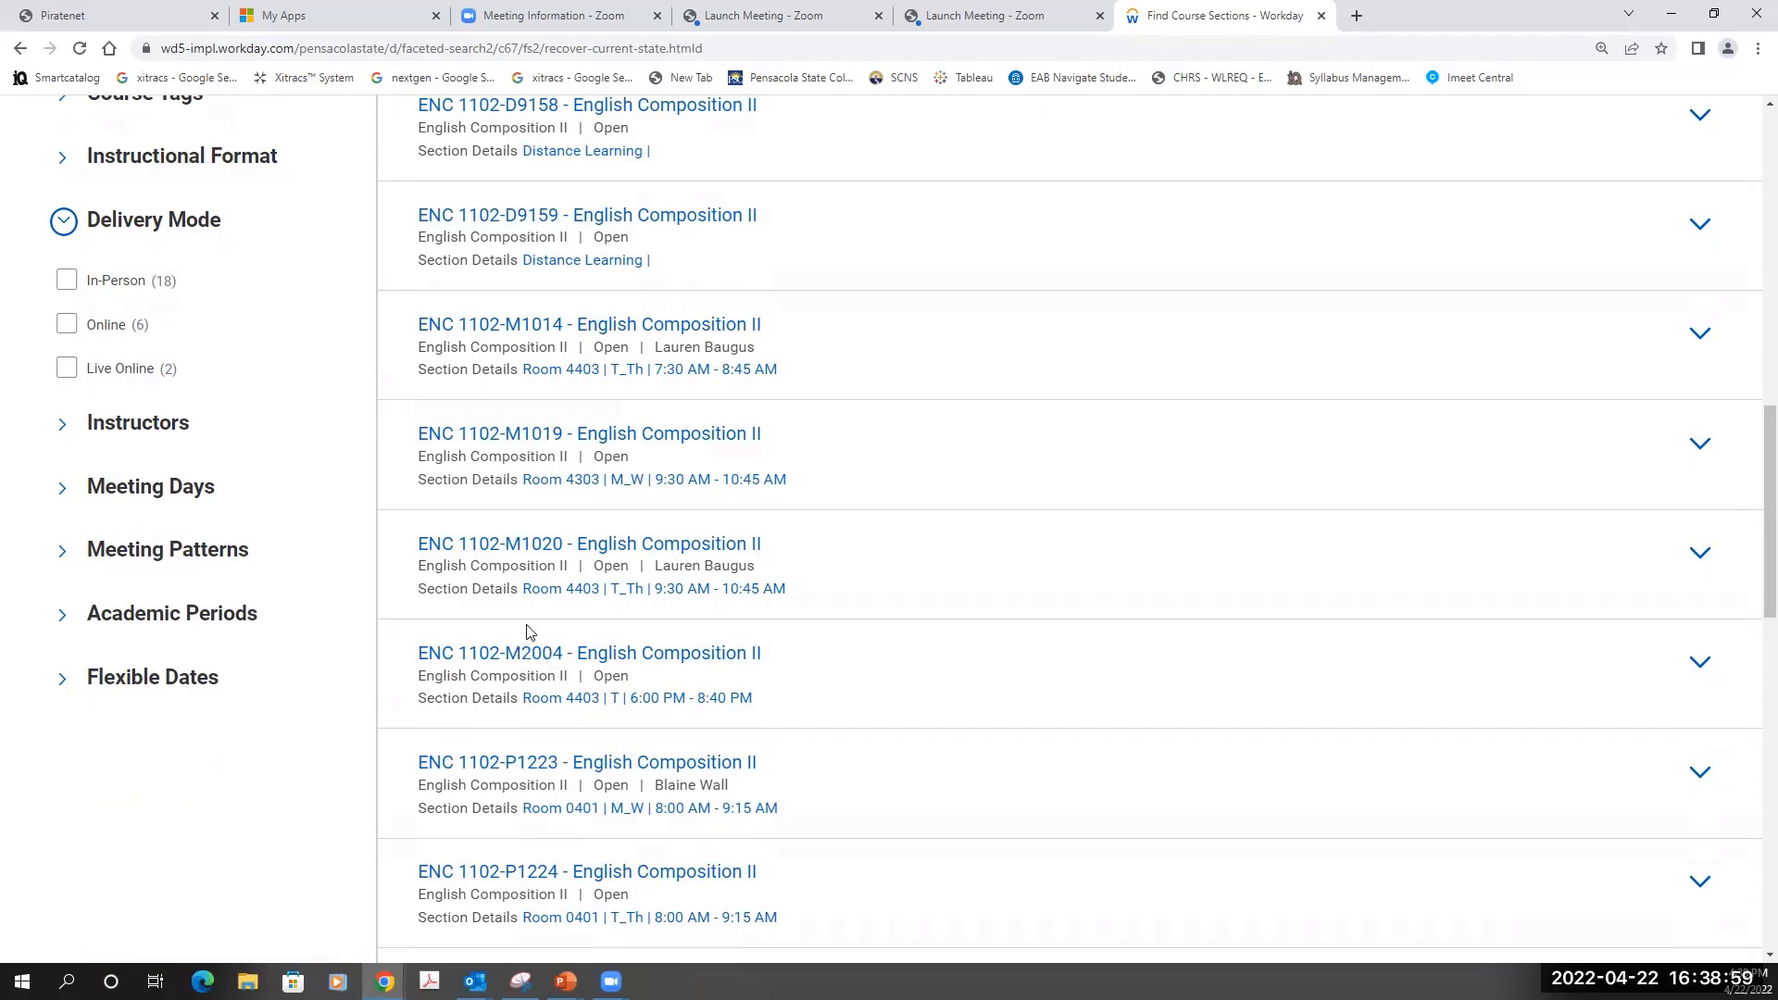
pyautogui.scroll(1, 530, 632)
pyautogui.scroll(3, 529, 633)
pyautogui.scroll(2, 544, 623)
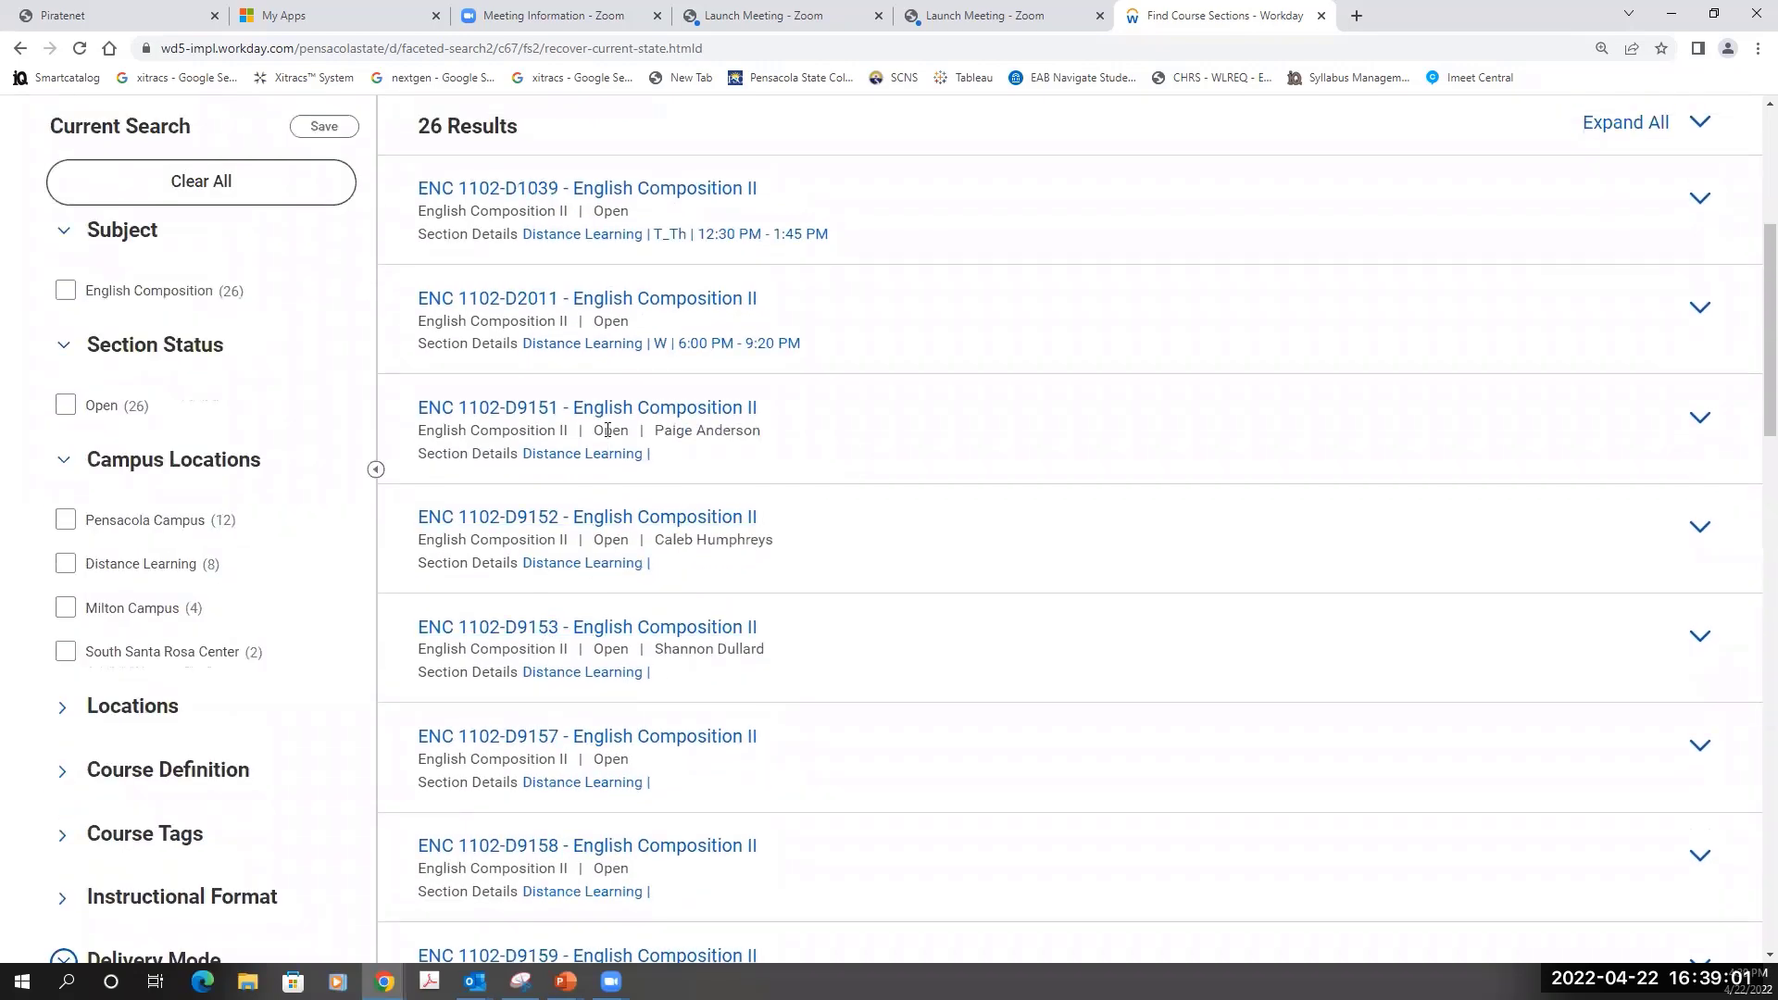
pyautogui.scroll(3, 620, 412)
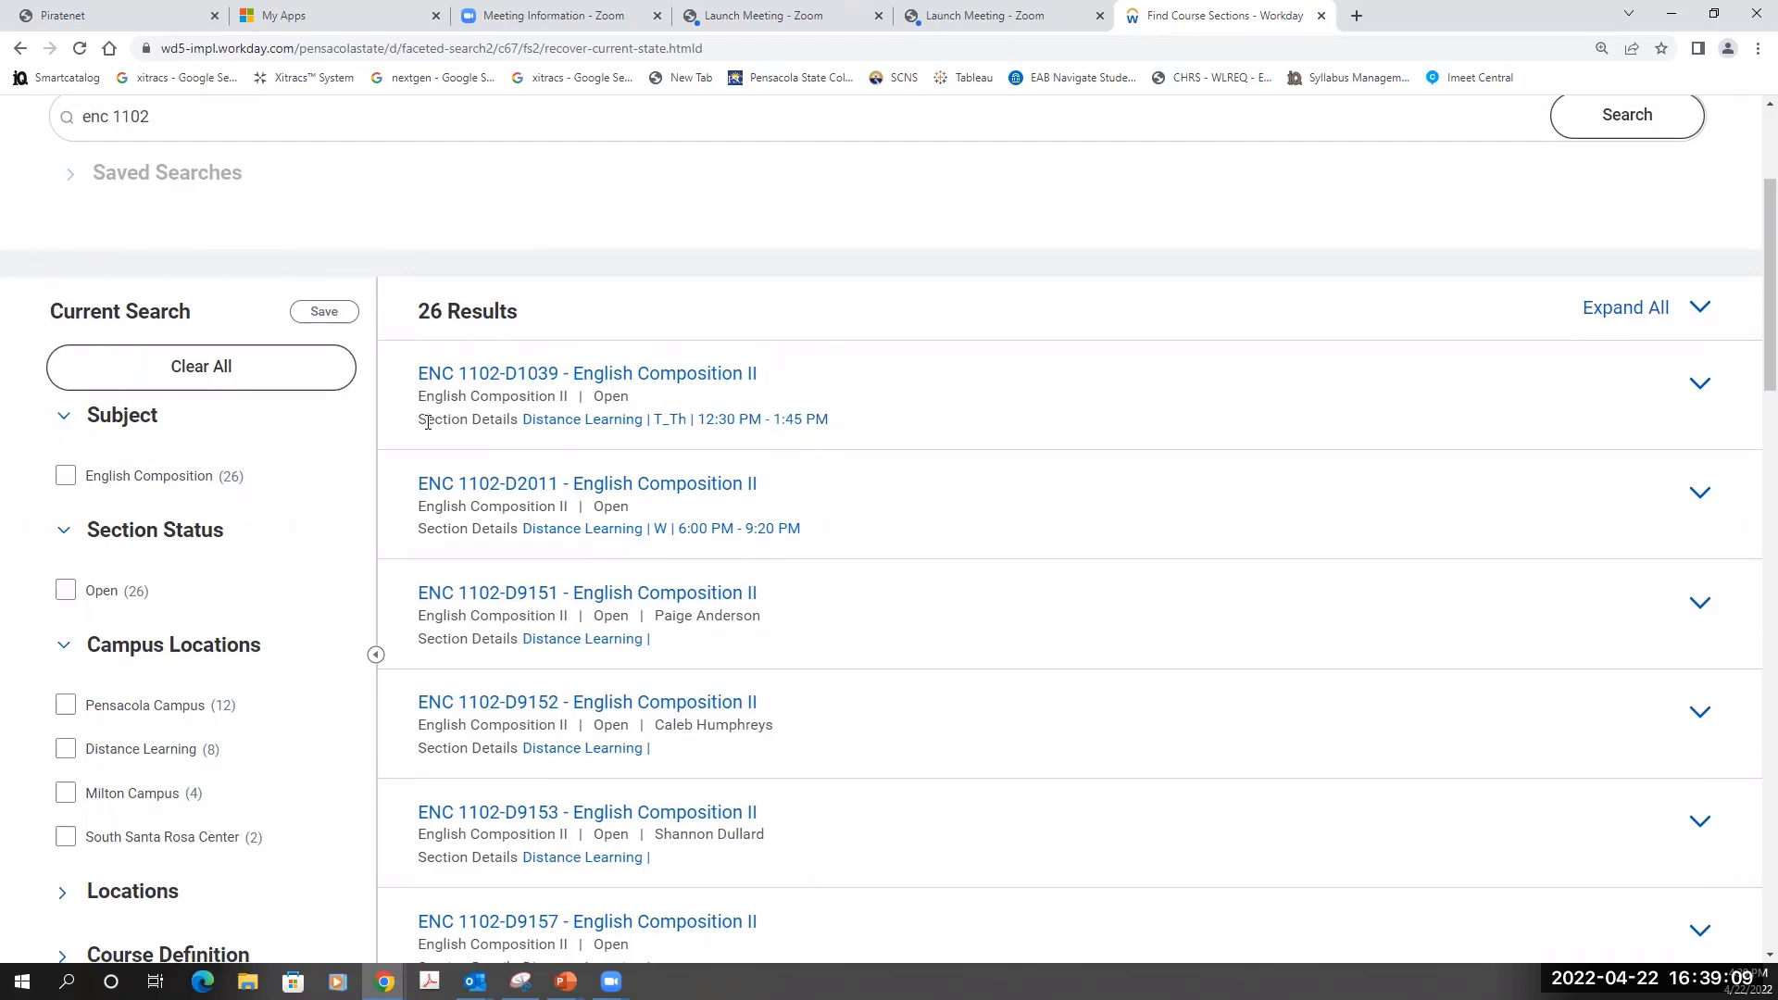
pyautogui.scroll(-2, 428, 422)
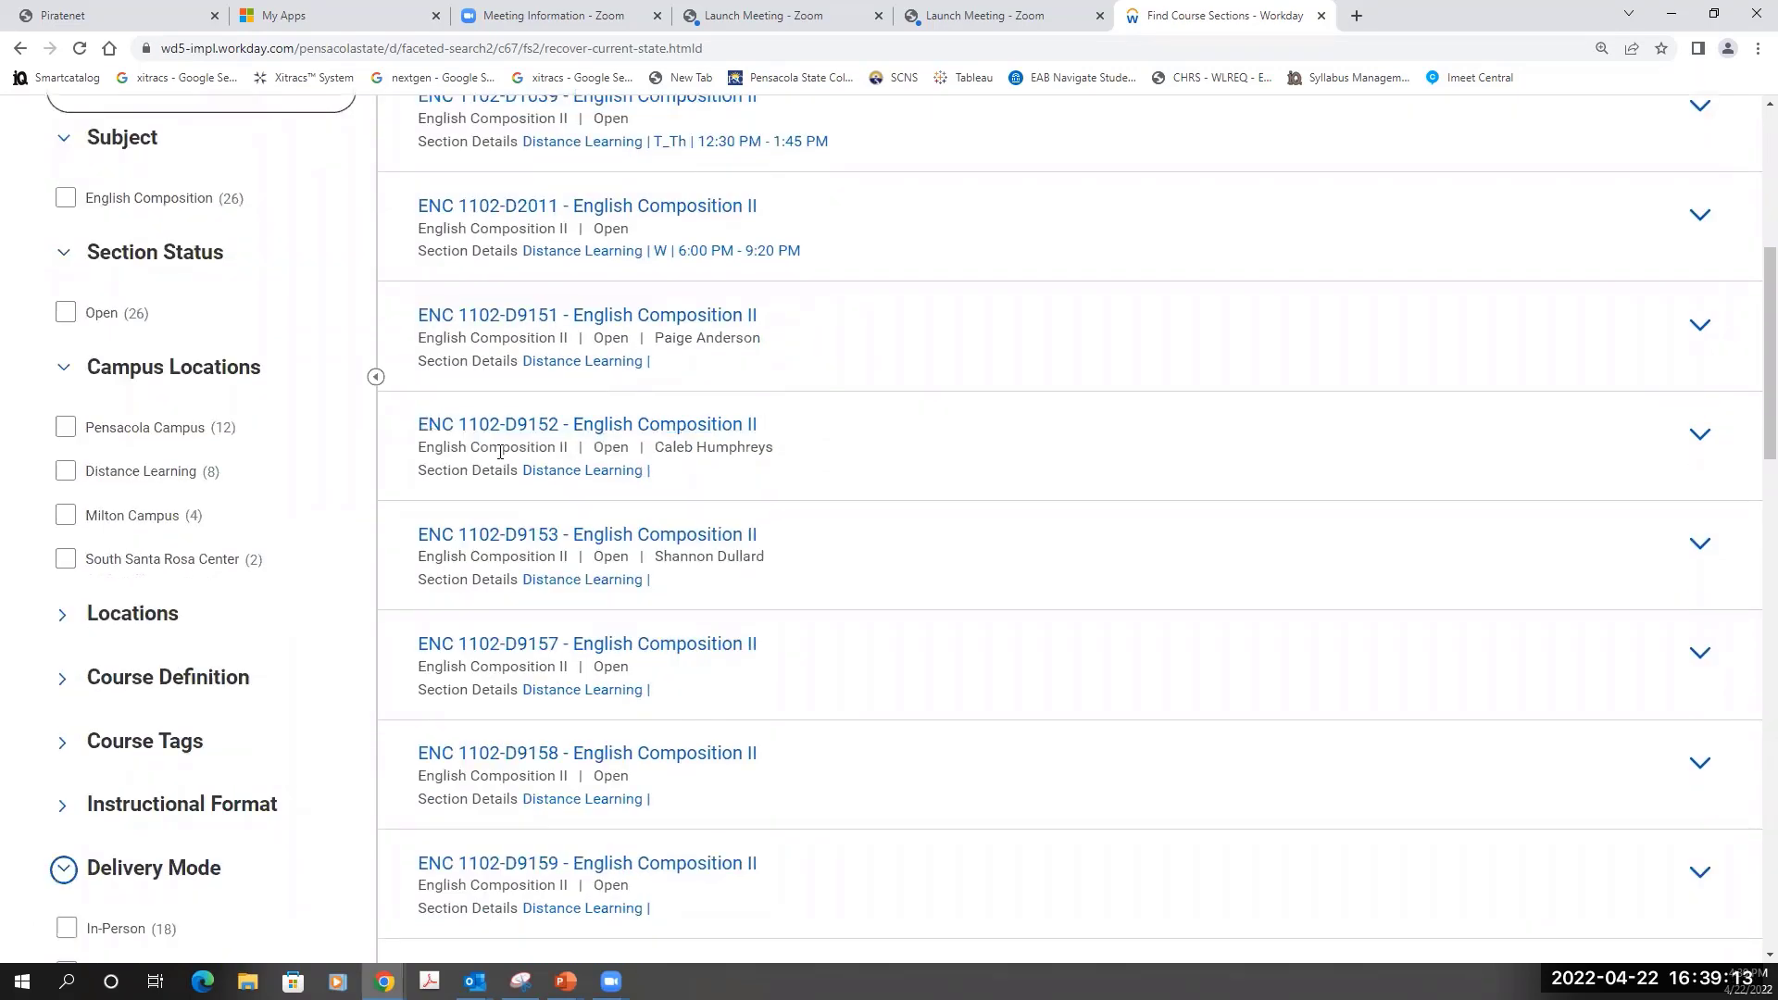
# Step: Filter to Pensacola Campus, M_W meeting days and the M_W 9:30–10:45 AM pattern
pyautogui.click(65, 430)
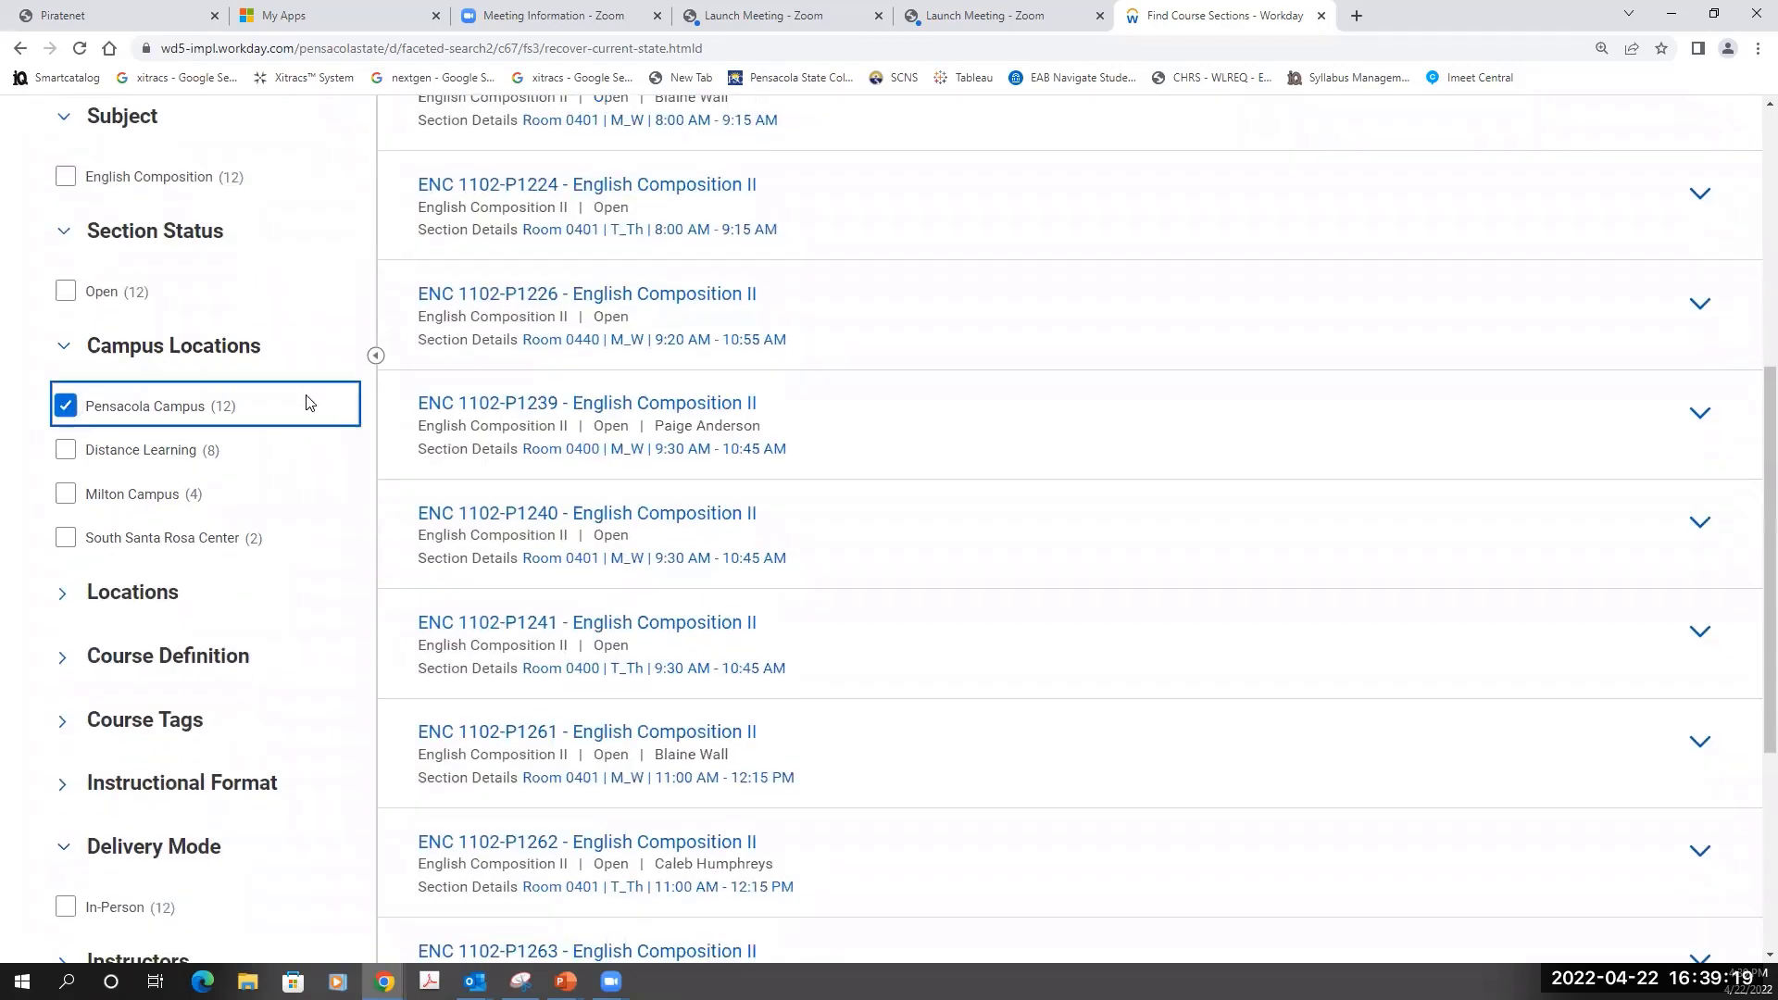
pyautogui.scroll(-1, 307, 404)
pyautogui.scroll(-1, 293, 402)
pyautogui.scroll(-1, 277, 406)
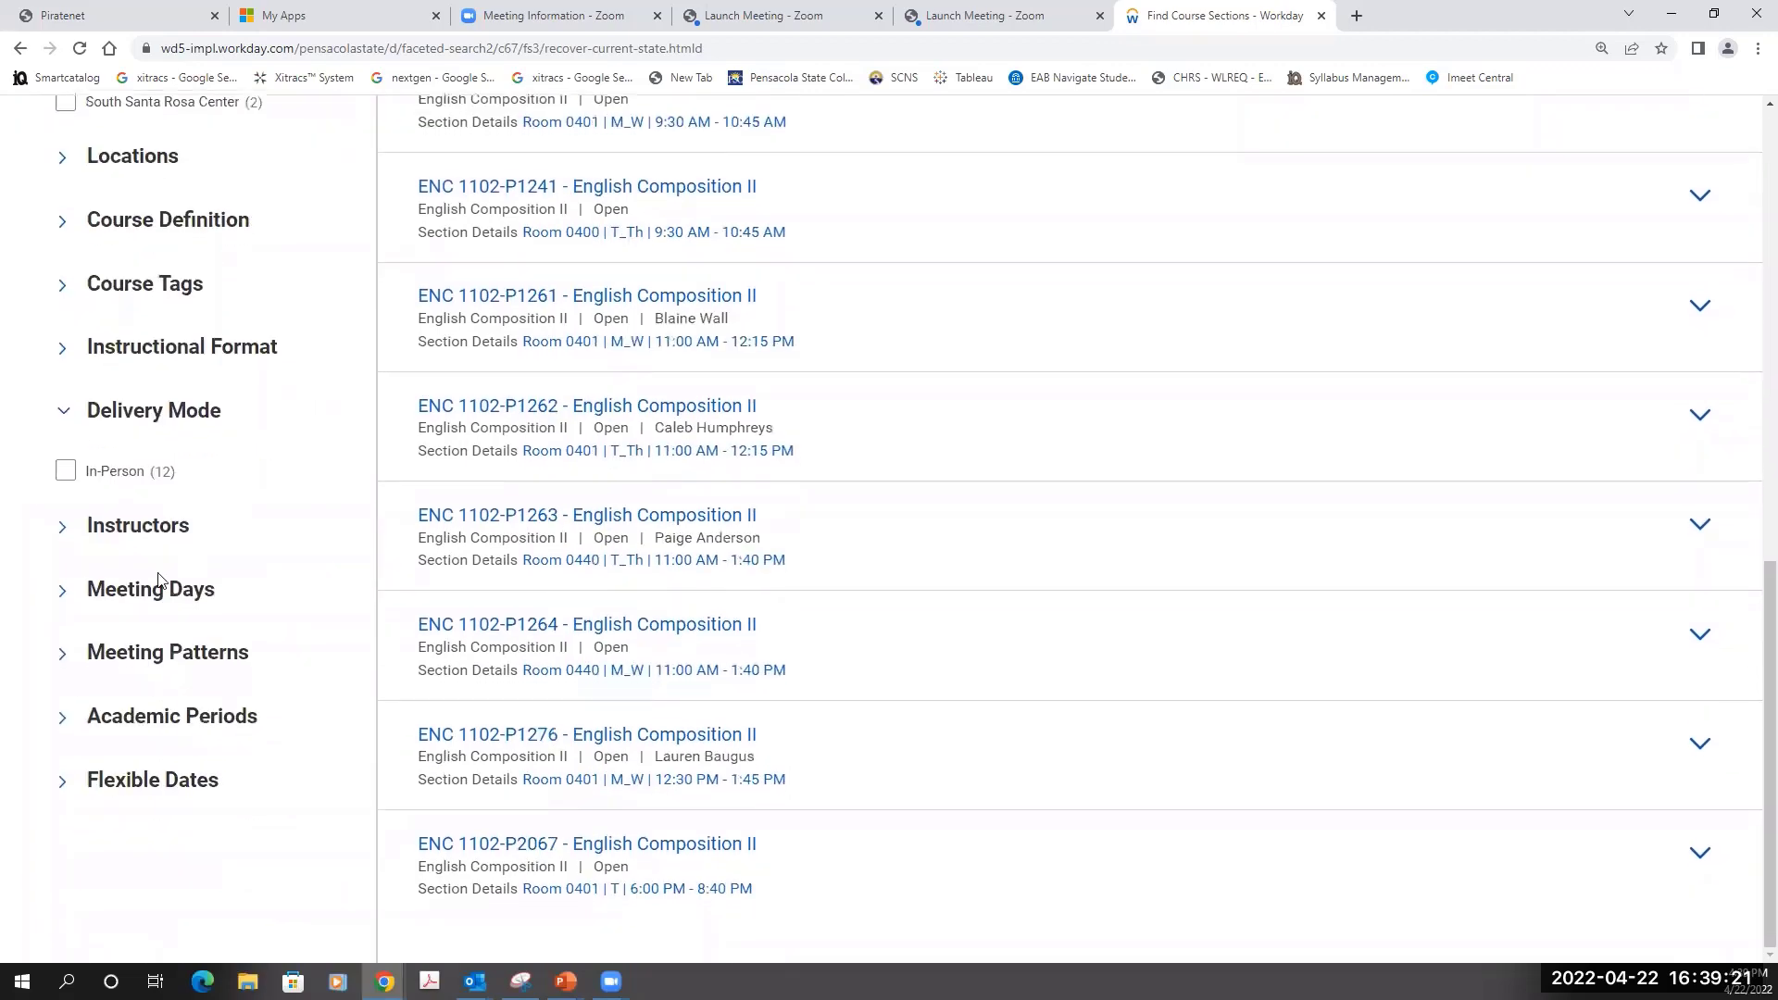
pyautogui.click(61, 590)
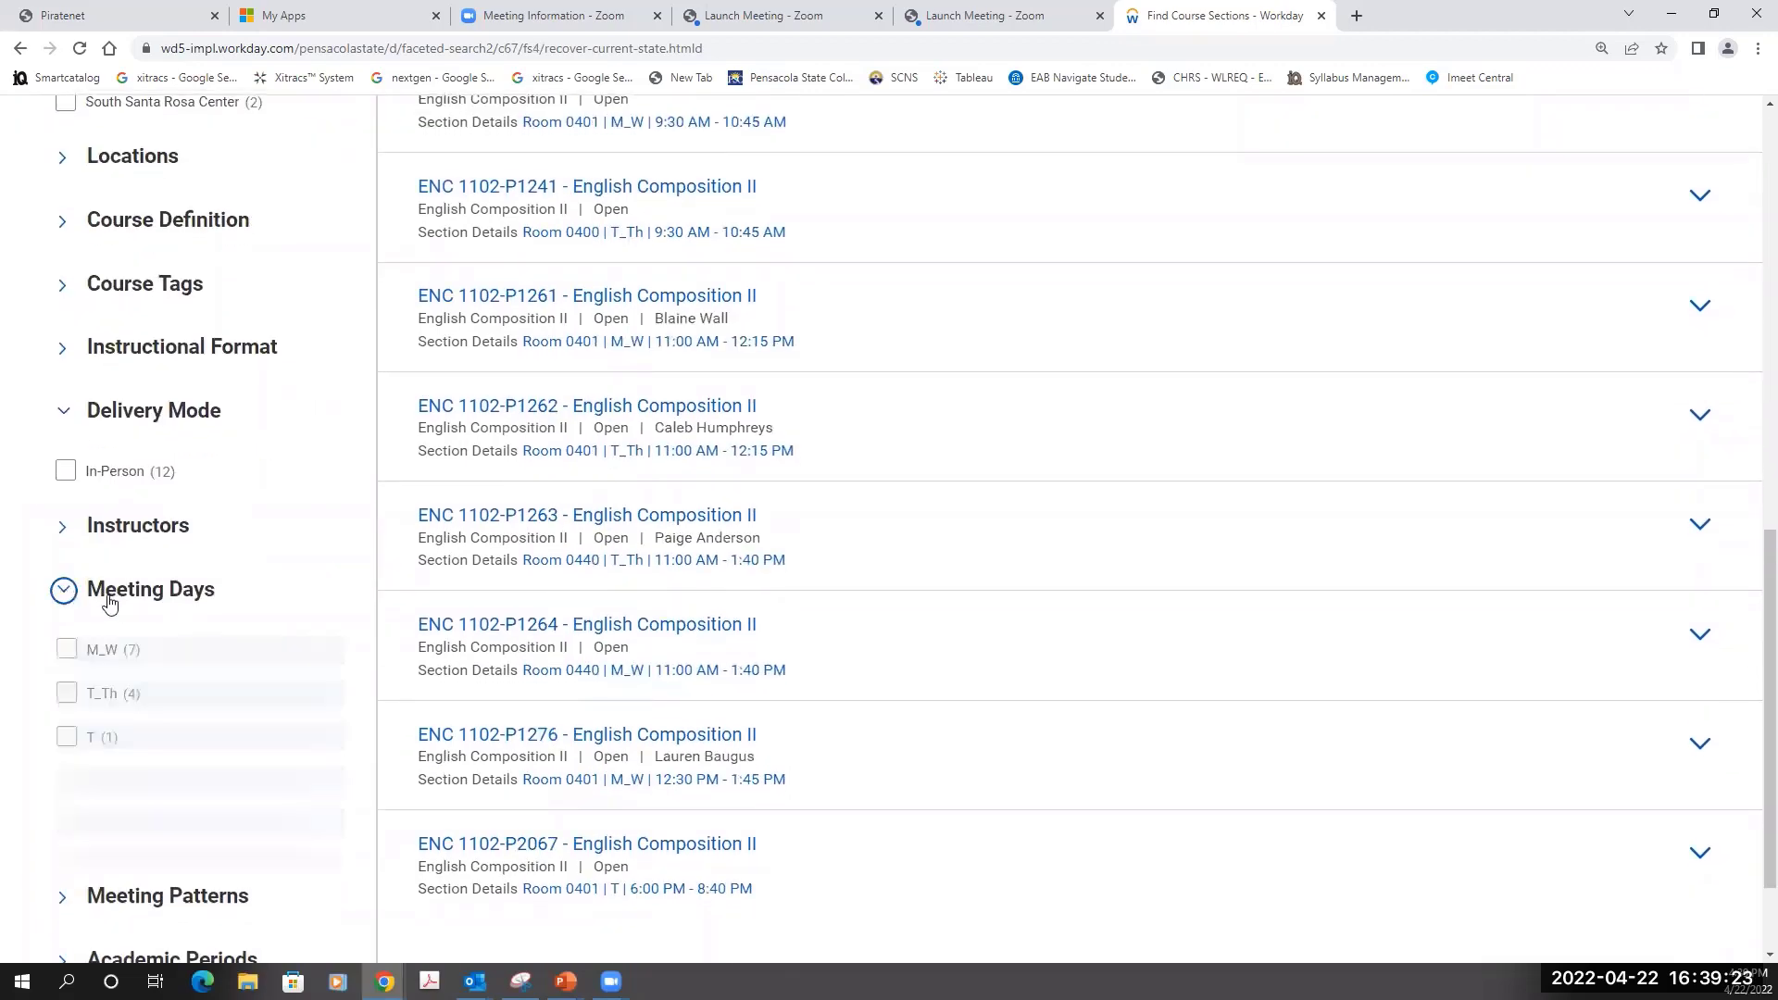
pyautogui.click(66, 653)
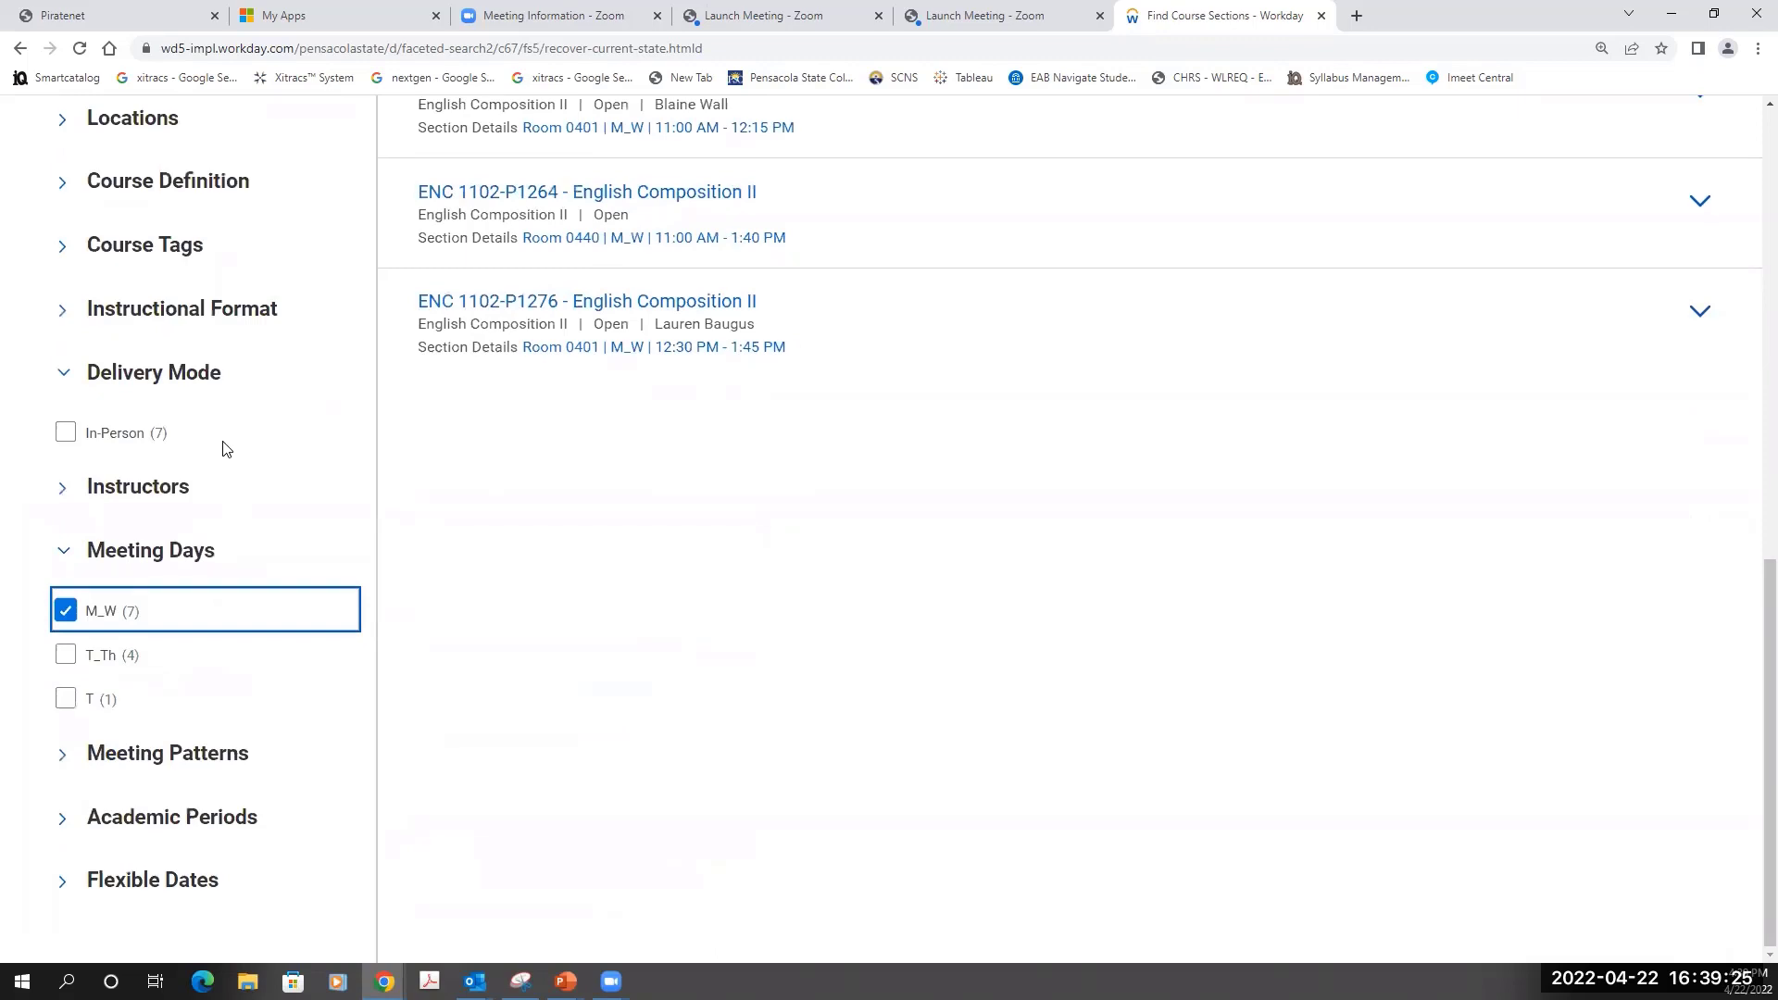
pyautogui.click(63, 753)
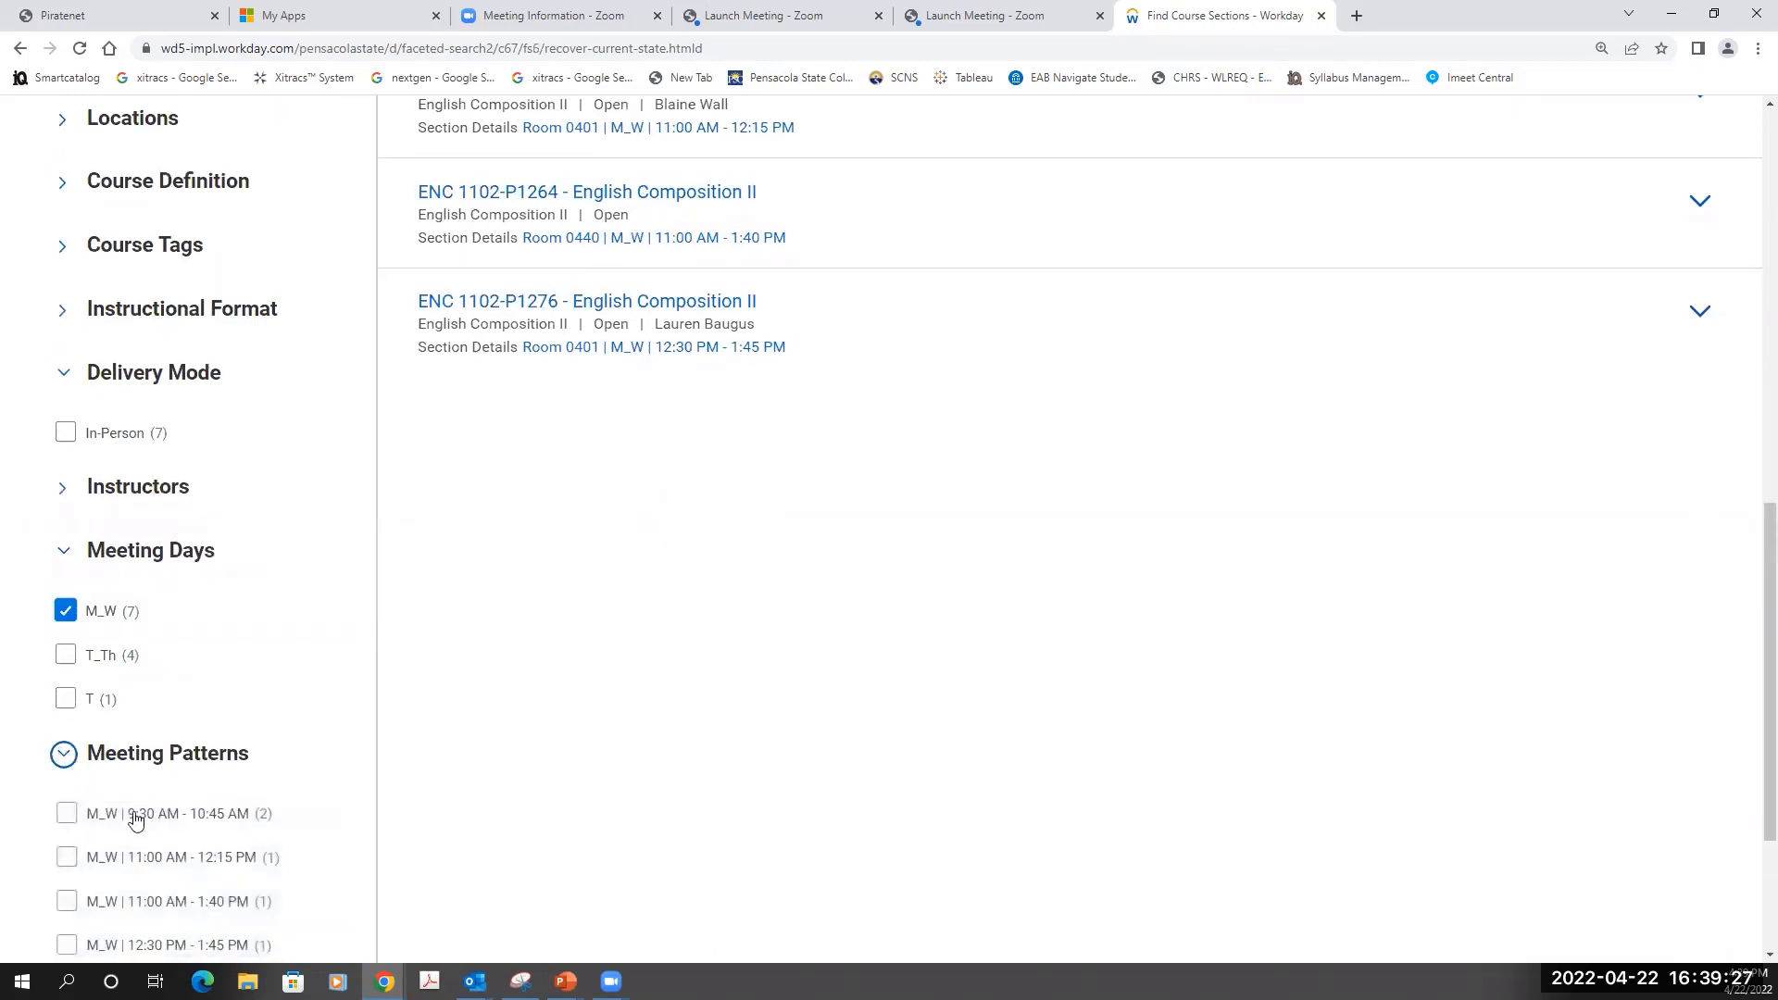
pyautogui.click(66, 814)
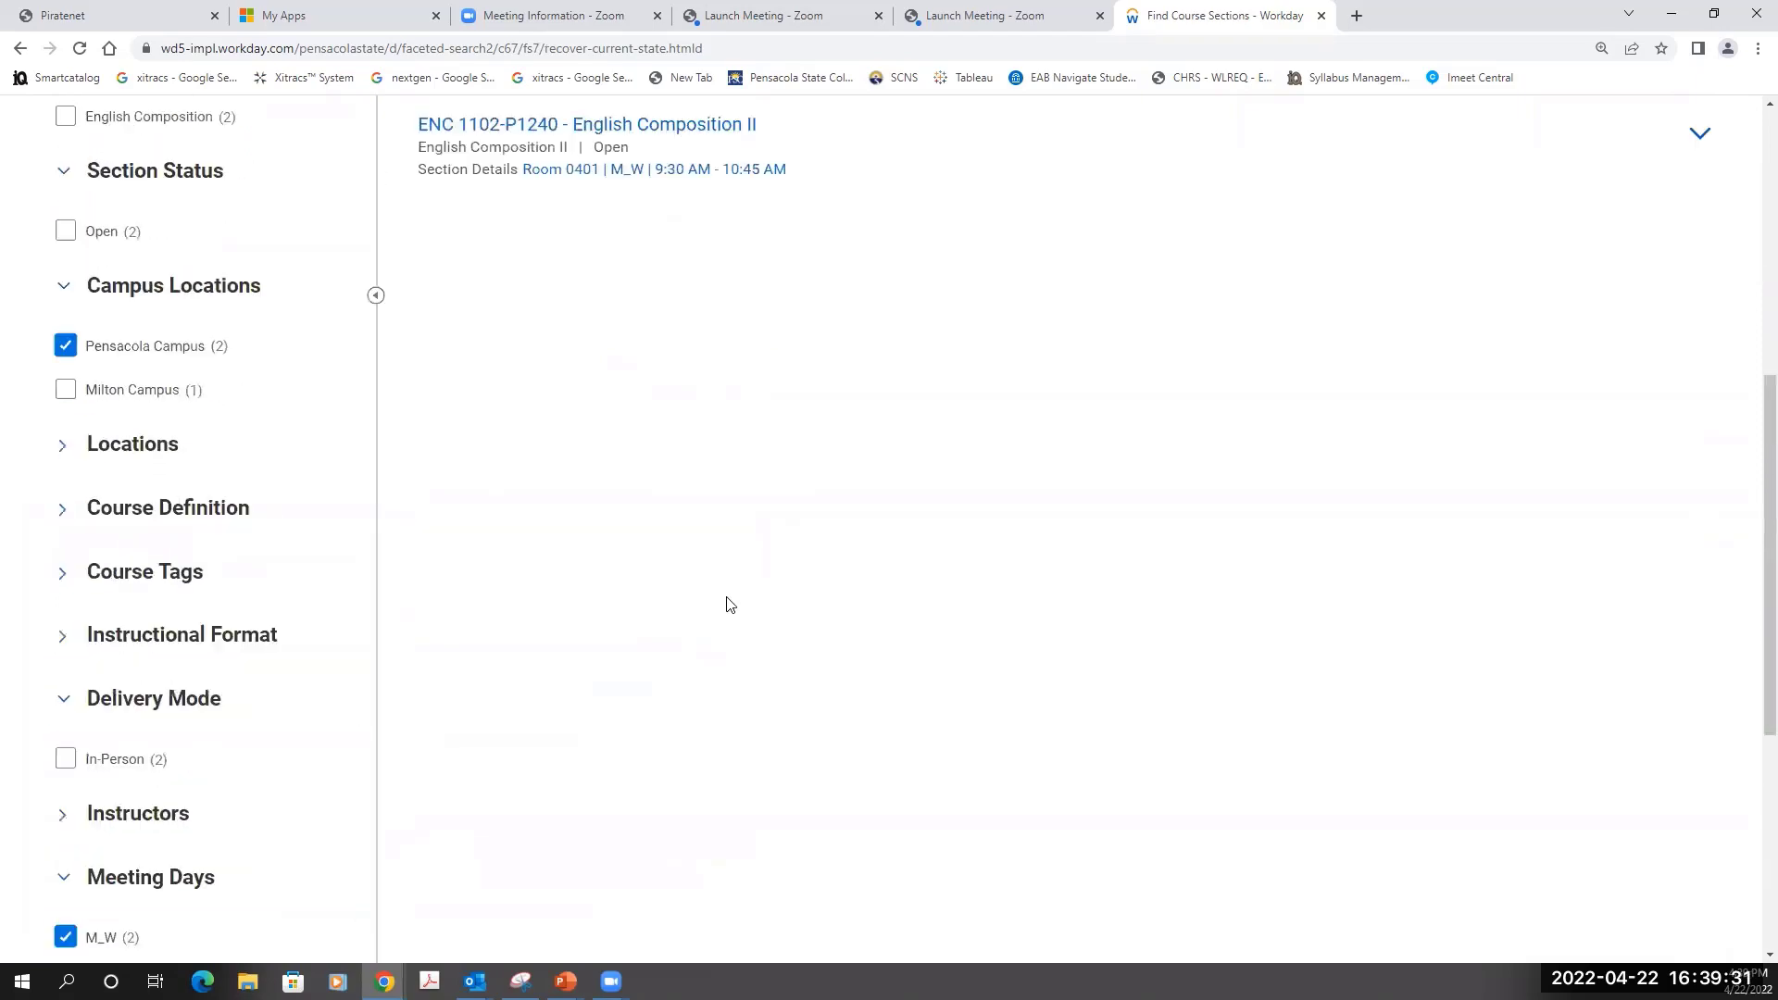
pyautogui.scroll(3, 725, 604)
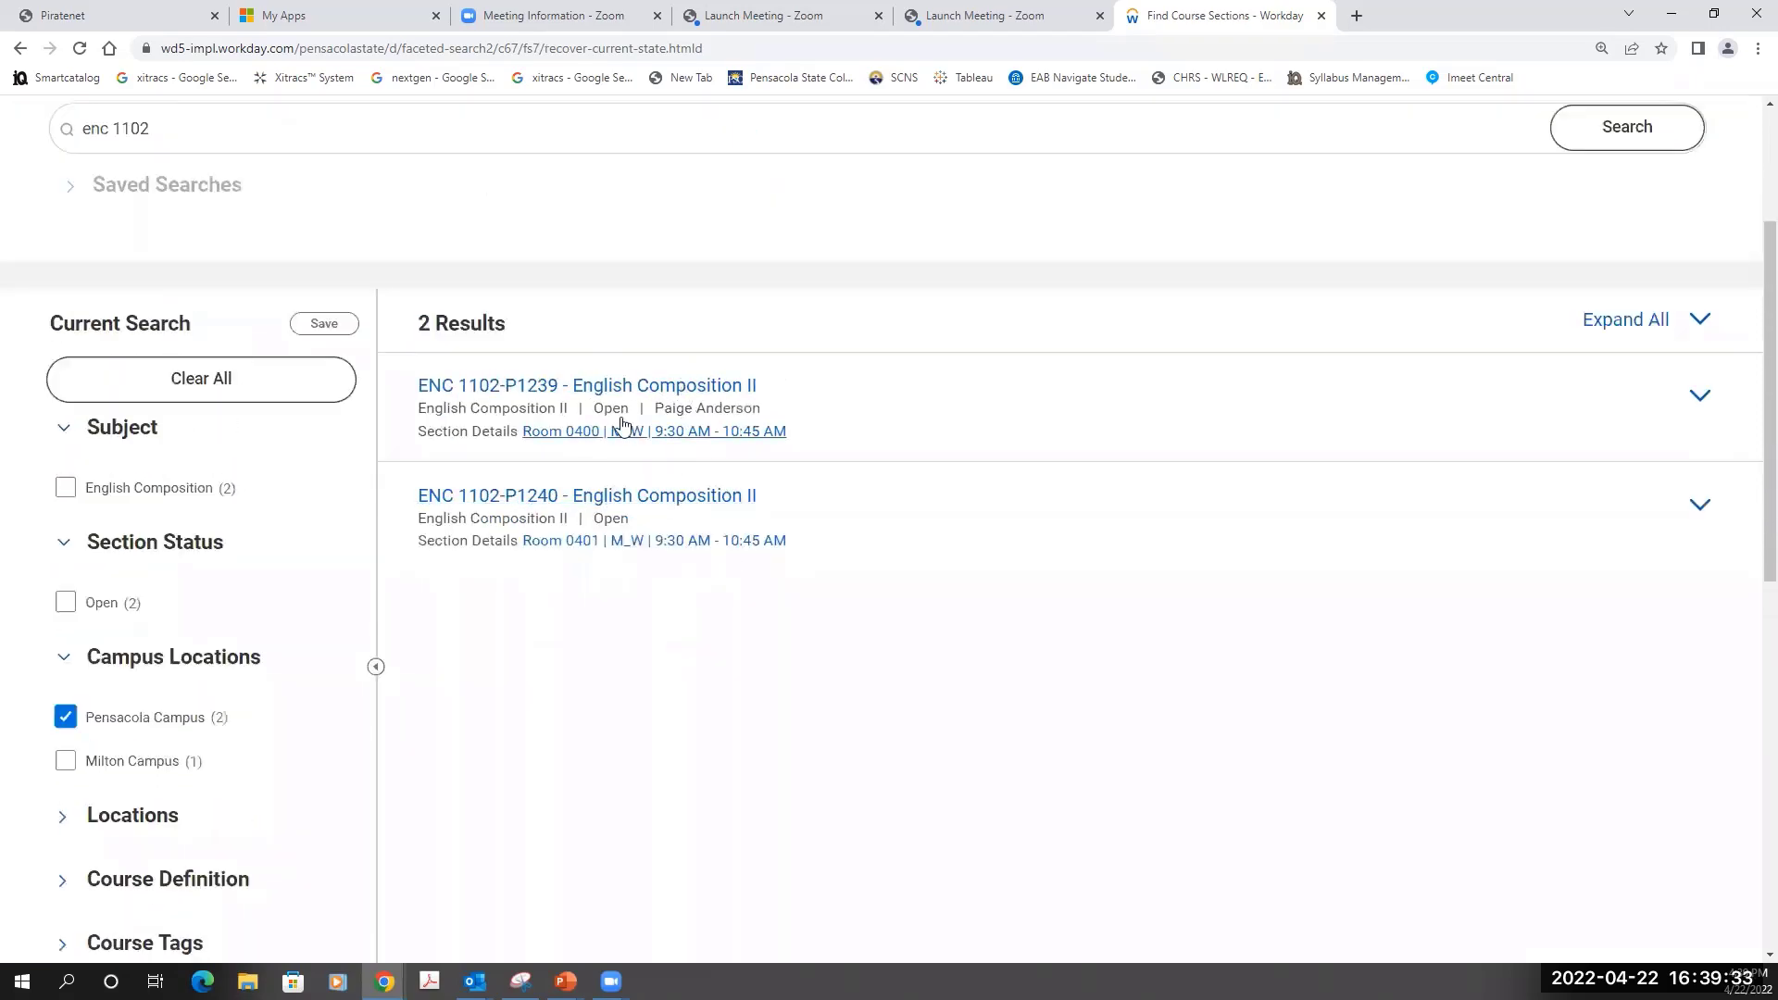